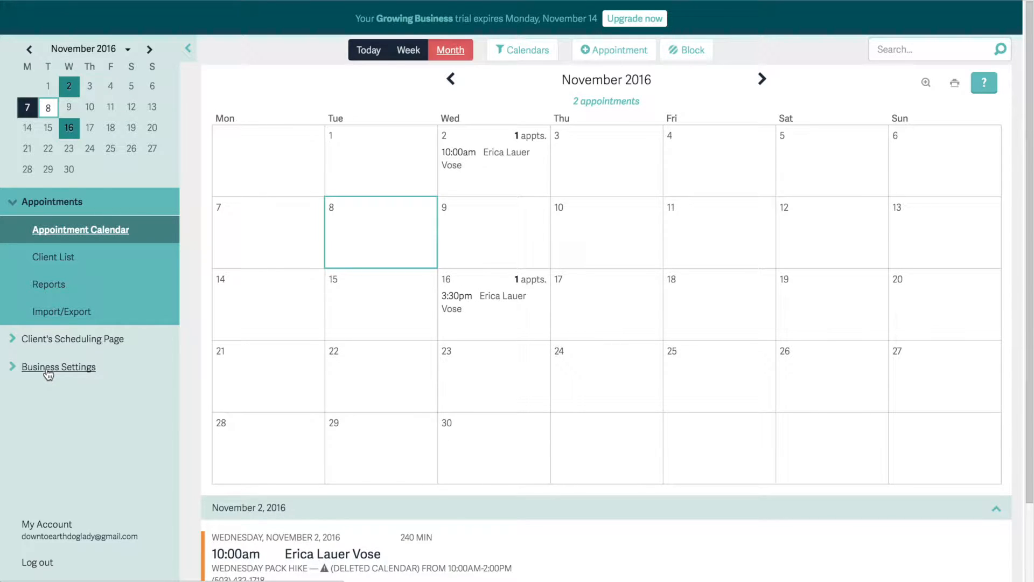
Look over the client scheduling page section and the appointment calendar's today, week and month views.
left_click(75, 340)
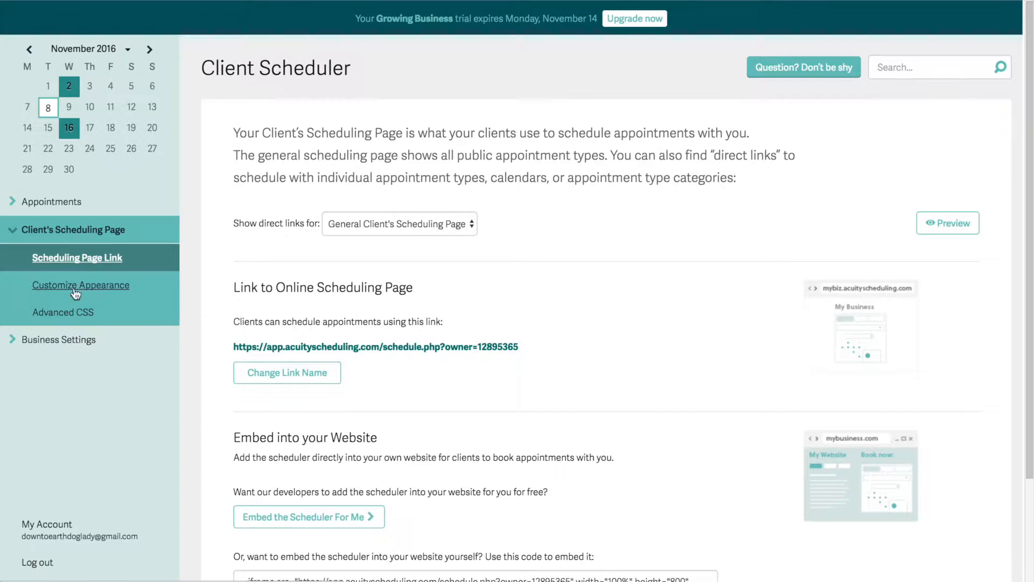
left_click(52, 202)
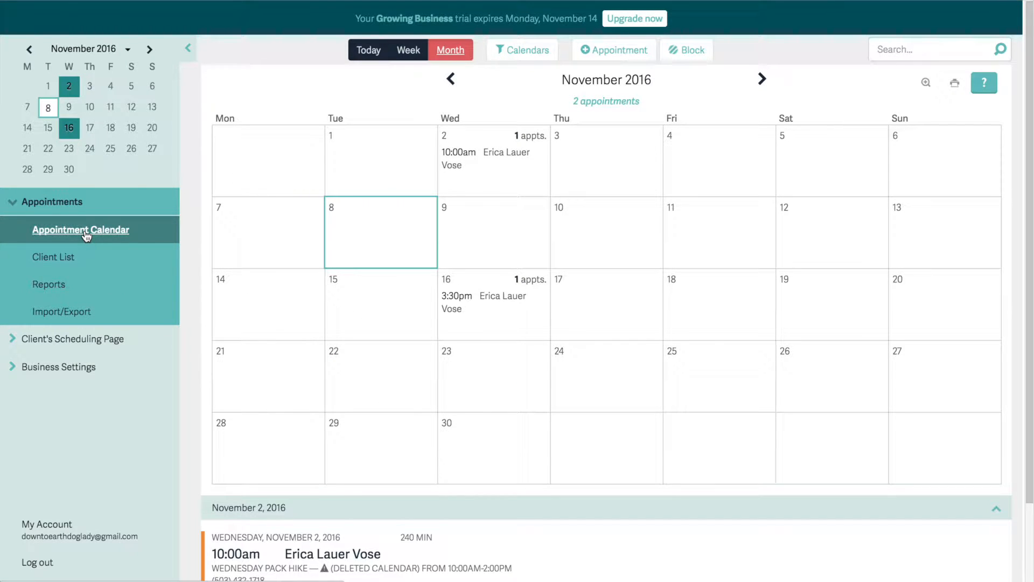
left_click(365, 53)
left_click(408, 54)
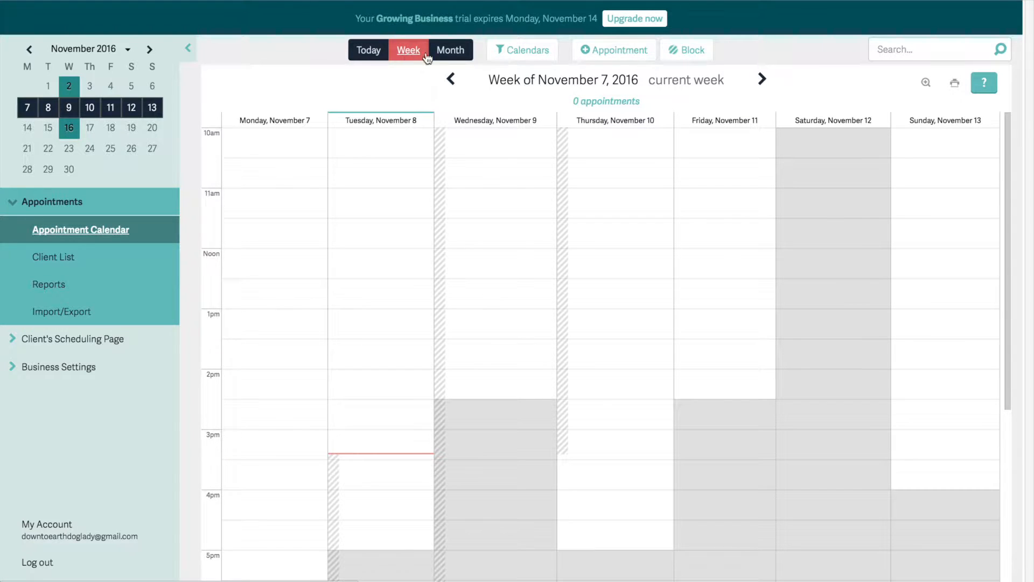
left_click(451, 55)
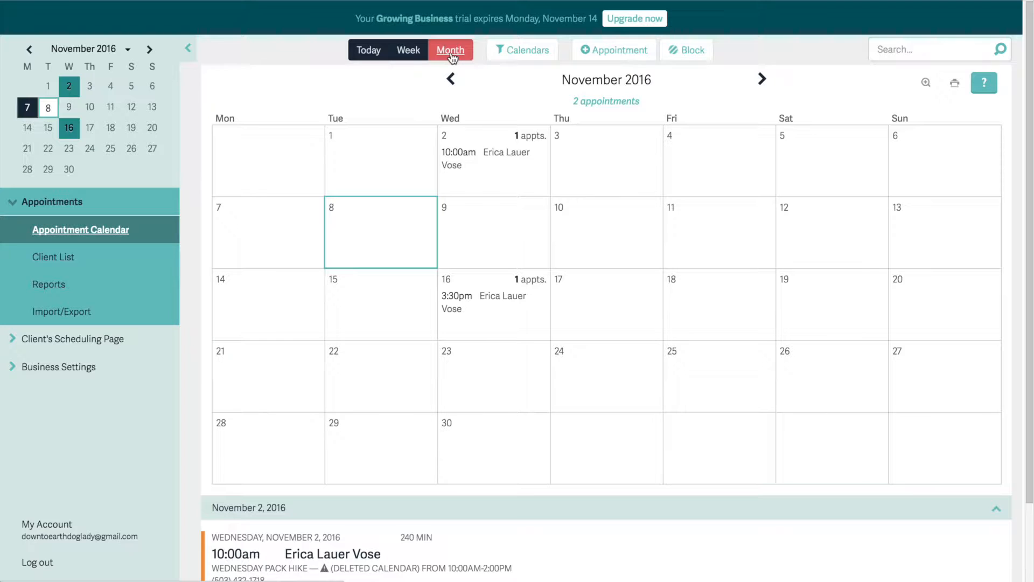
Start a new Private Lesson (1 hour @ $70.00) appointment for November 20, 2016 at 10:00am.
left_click(613, 52)
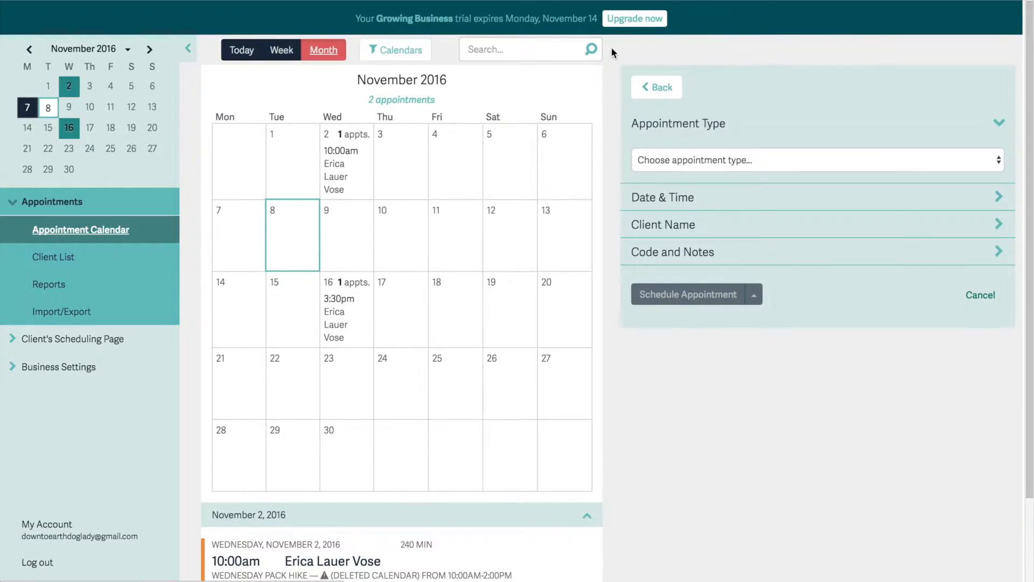
left_click(725, 160)
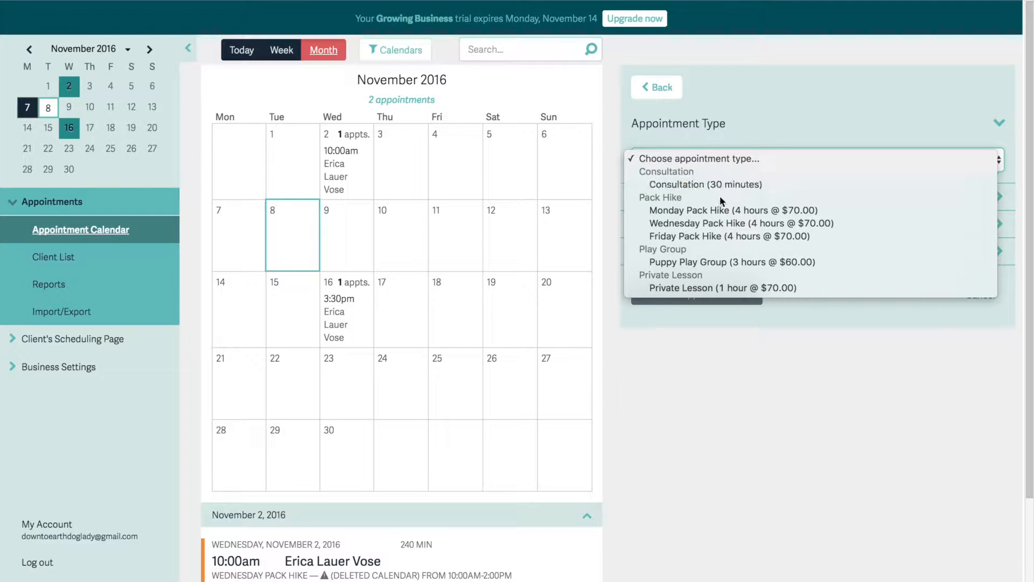
left_click(707, 286)
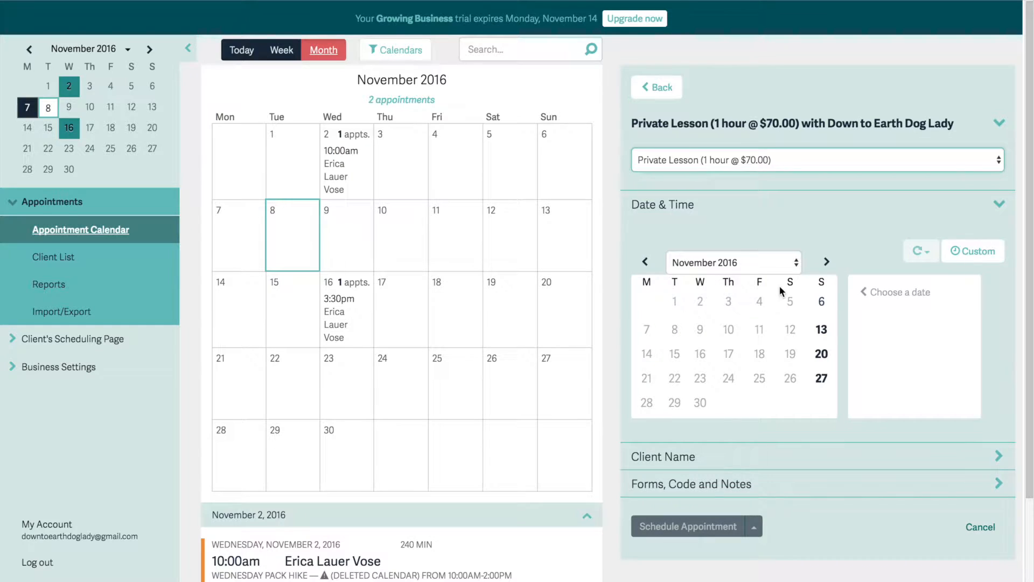
left_click(822, 354)
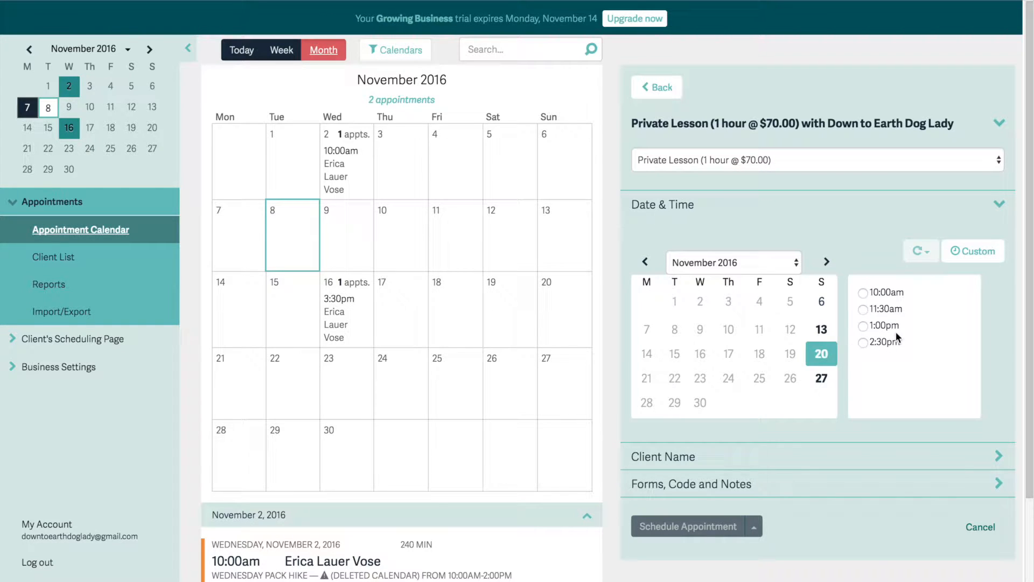
left_click(863, 293)
Fill in the appointment's client details by looking up the existing client by first name and choosing the second match.
scroll(728, 450, "down", 2)
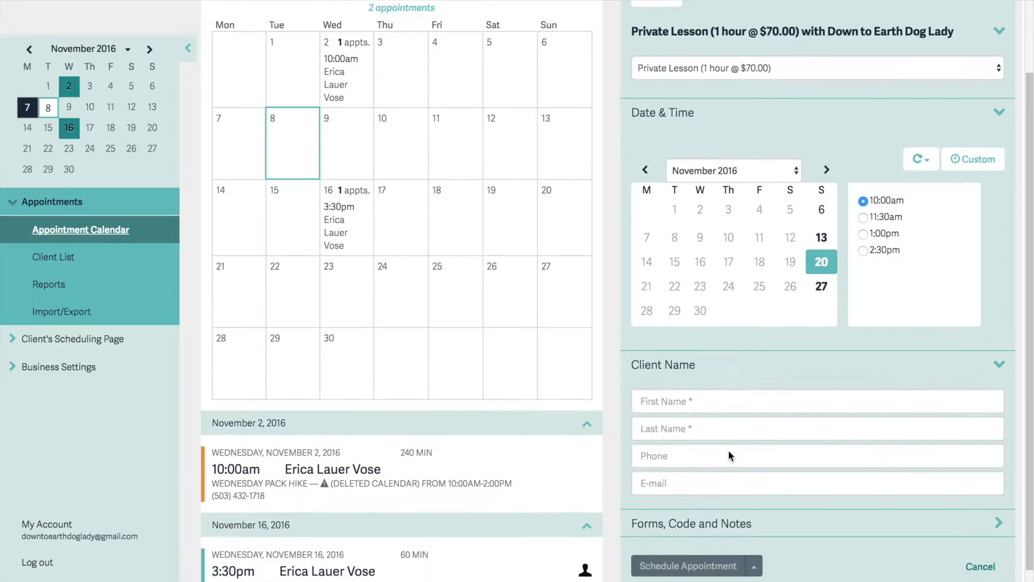
left_click(670, 380)
type("Er")
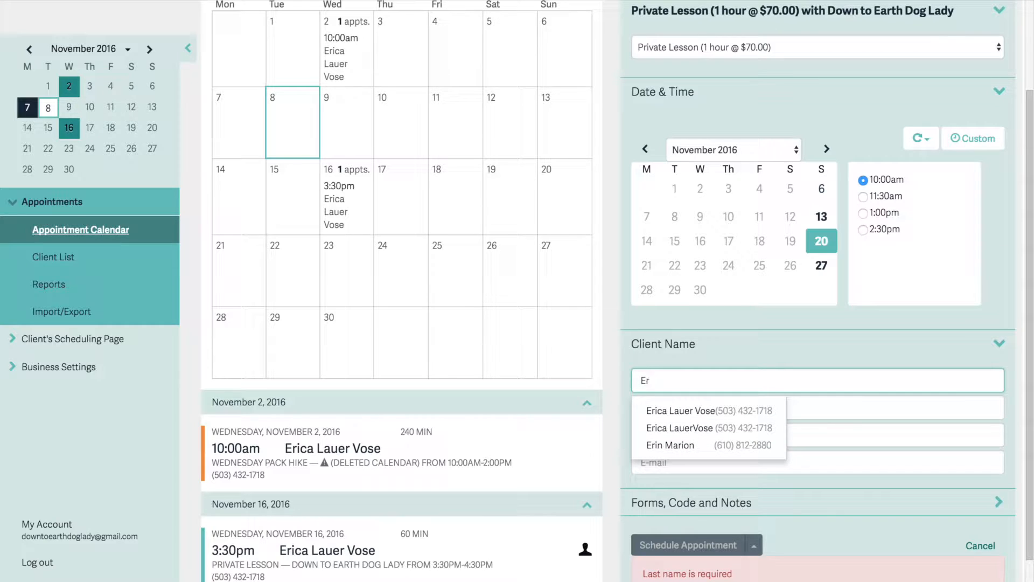
type("i")
left_click(696, 426)
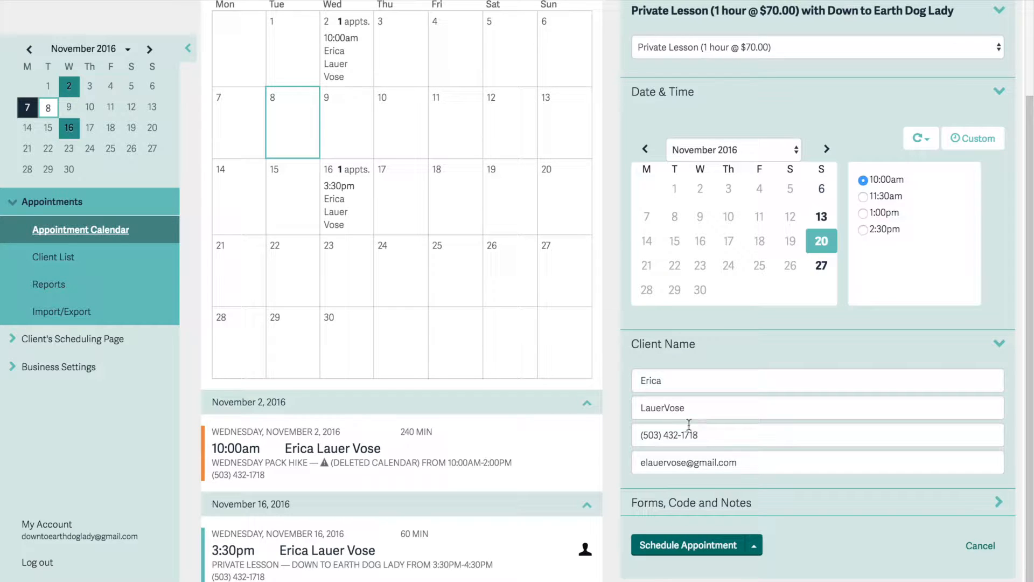
Add the private note "Needs to work on her sit/stays" to the appointment.
scroll(688, 445, "down", 1)
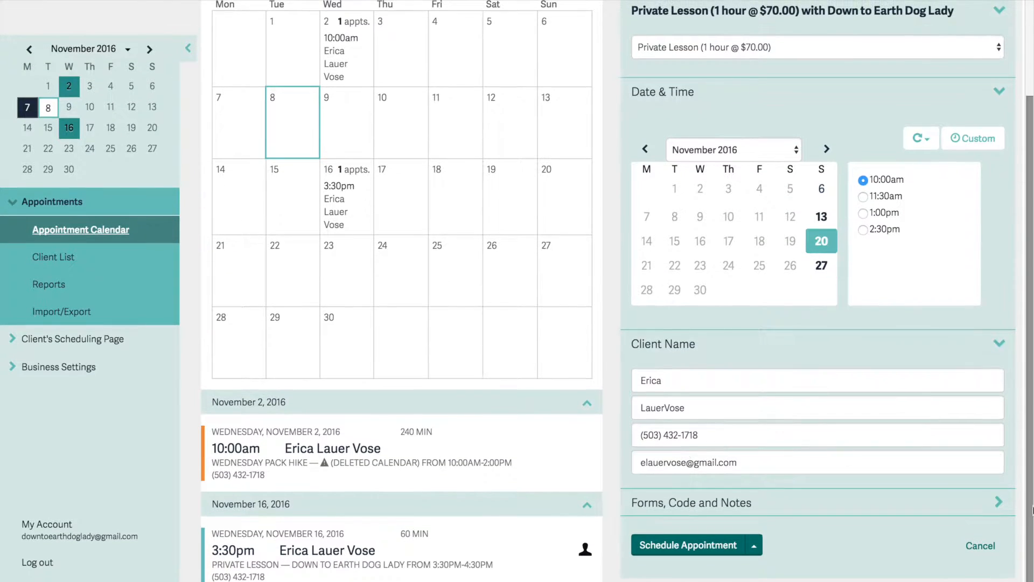
left_click(999, 503)
scroll(996, 503, "down", 3)
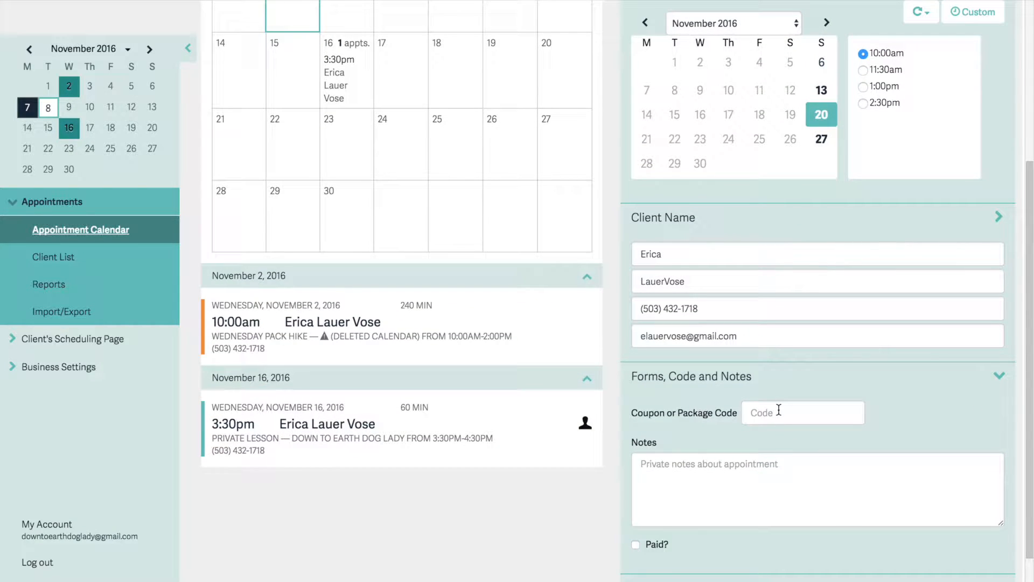
left_click(694, 471)
type("Nee")
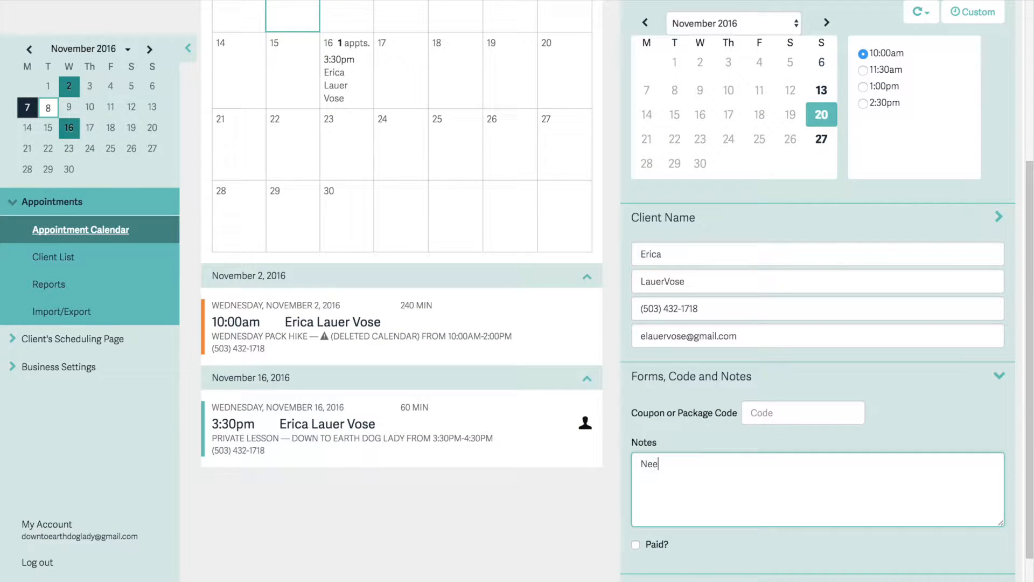
type("ds to work on her sit/stays")
Check the option to schedule without e-mail, schedule the appointment normally, and return to the month calendar.
scroll(656, 490, "down", 2)
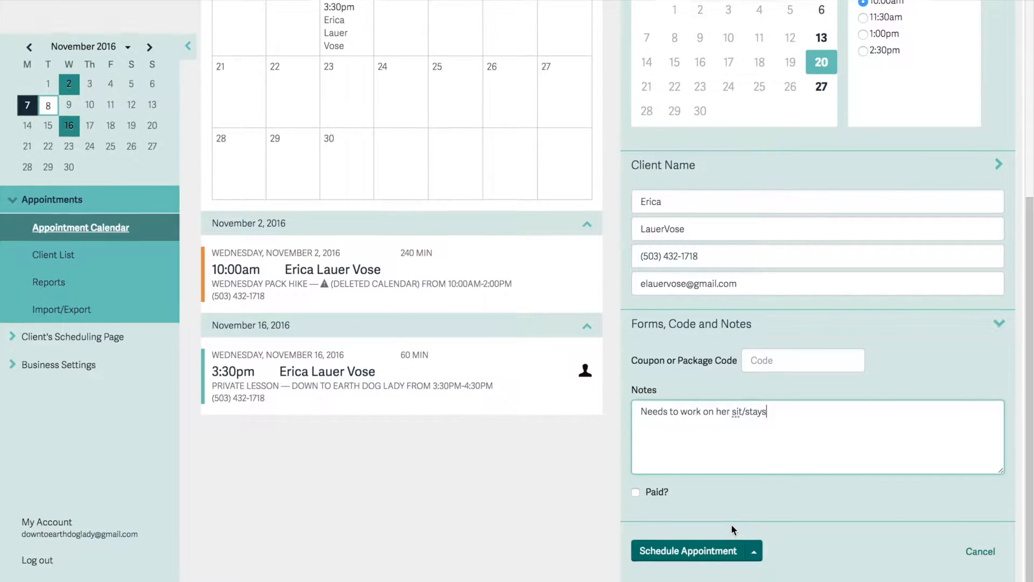
left_click(755, 554)
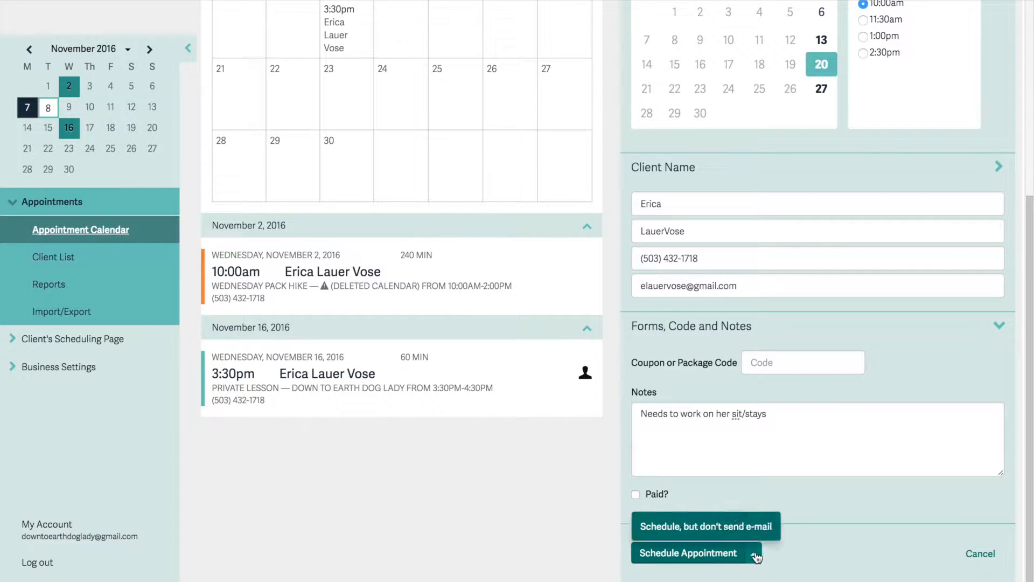
left_click(709, 555)
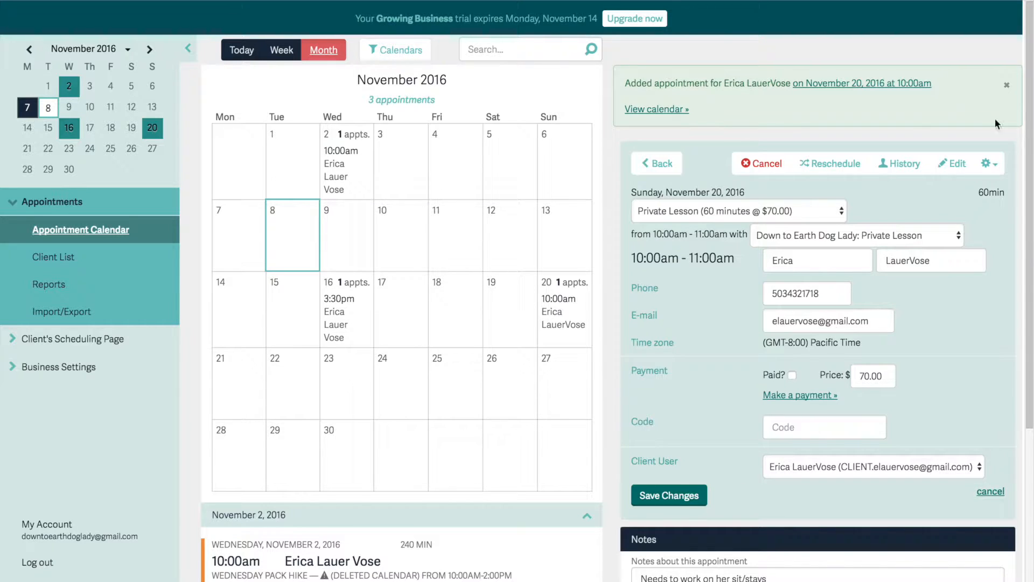
left_click(662, 163)
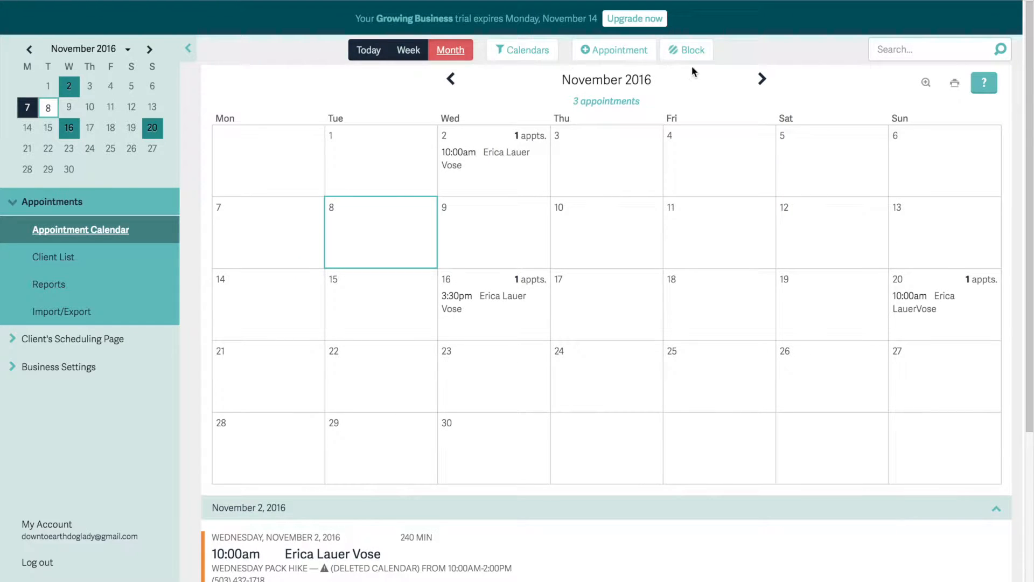
Start another Private Lesson (1 hour @ $70.00) appointment and browse the next month's availability before returning to November 2016.
left_click(598, 52)
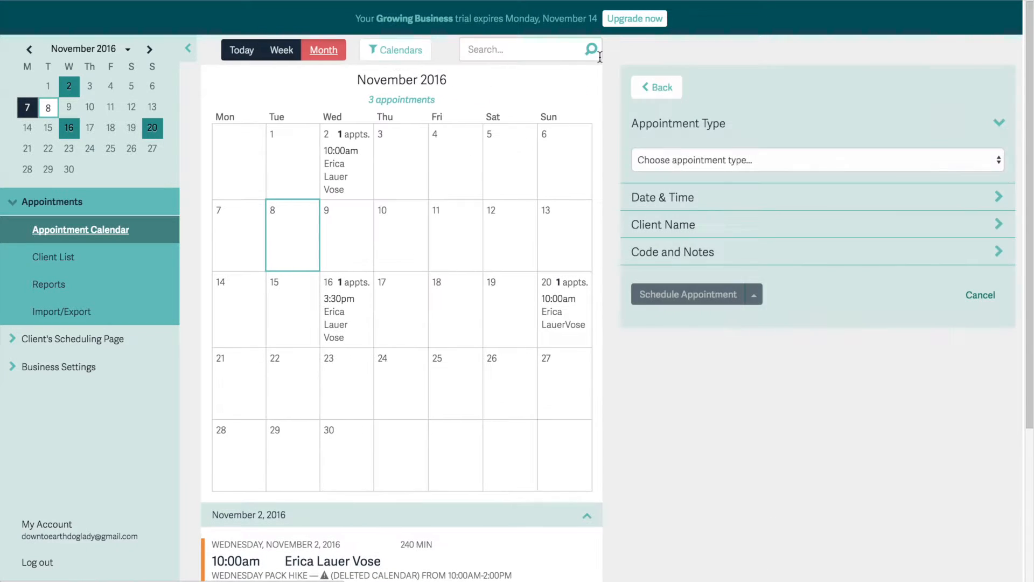
left_click(716, 157)
left_click(720, 283)
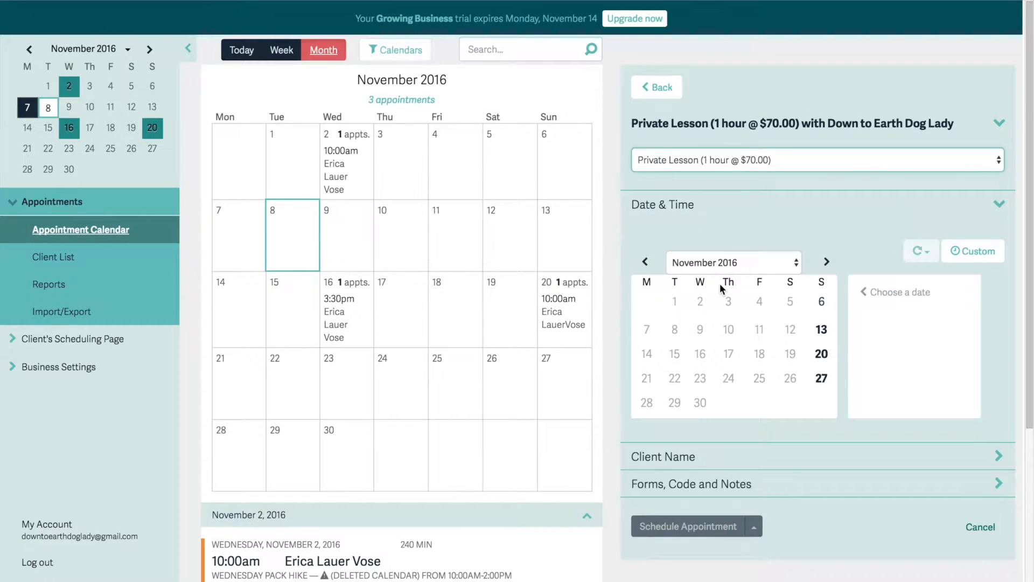
left_click(827, 262)
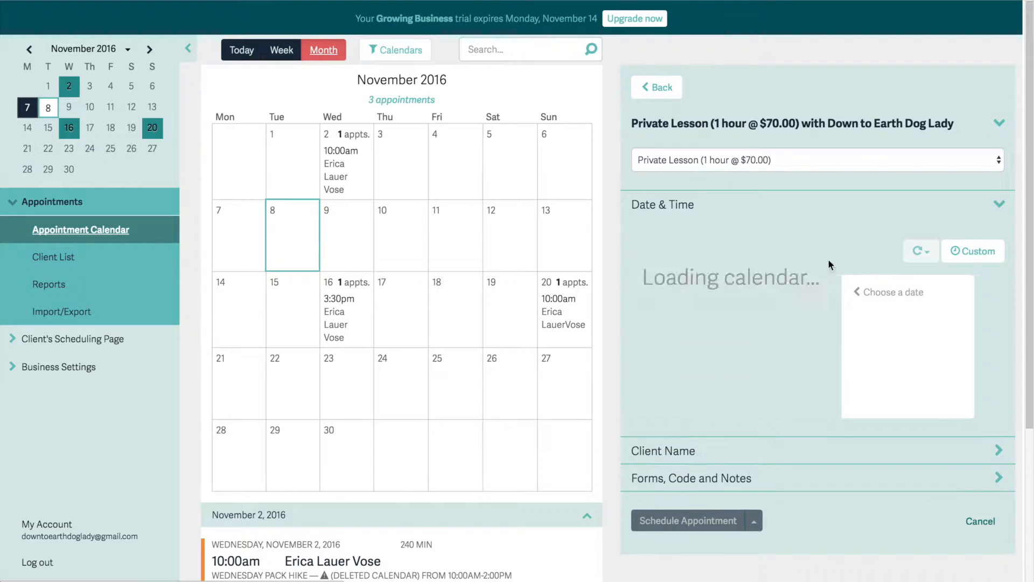
left_click(644, 263)
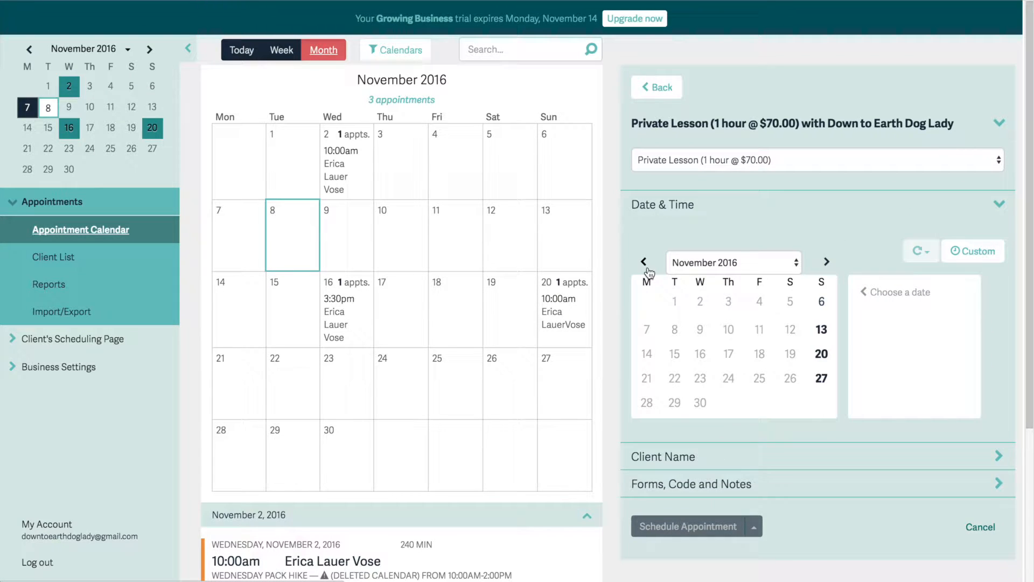
Give the appointment a custom date of 11/16/2016 and a custom time of 2:00pm.
left_click(978, 255)
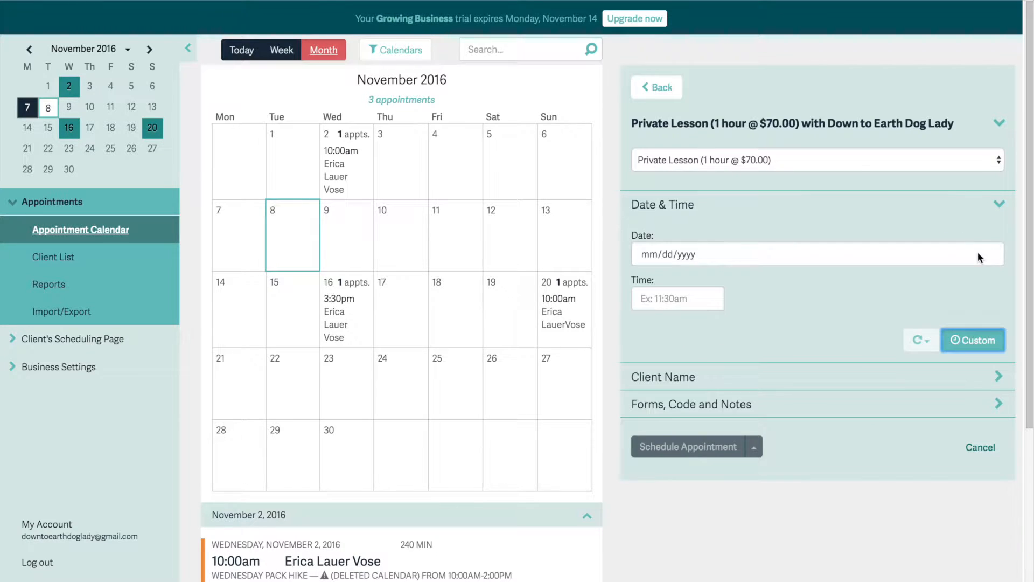
left_click(996, 254)
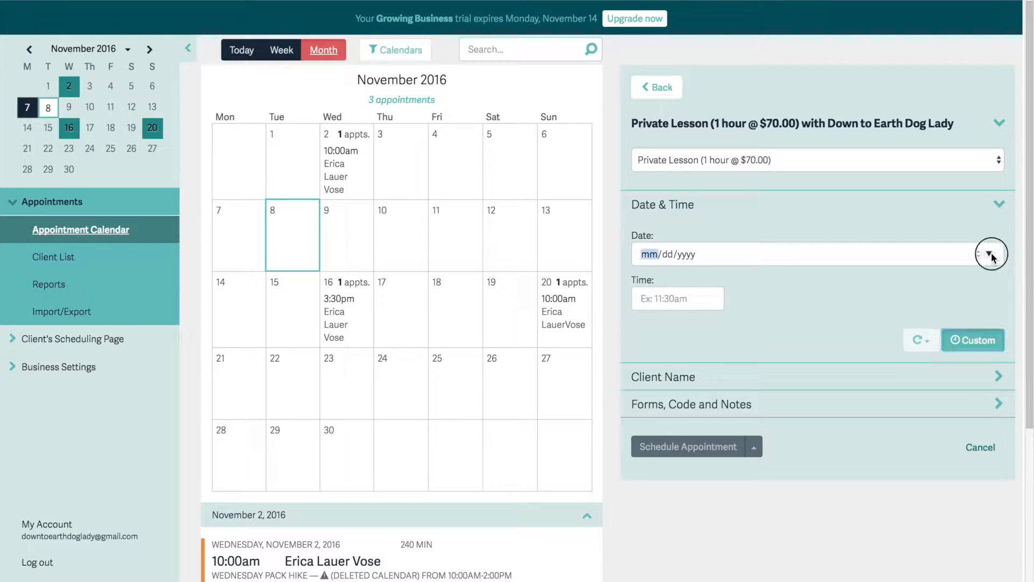
left_click(726, 353)
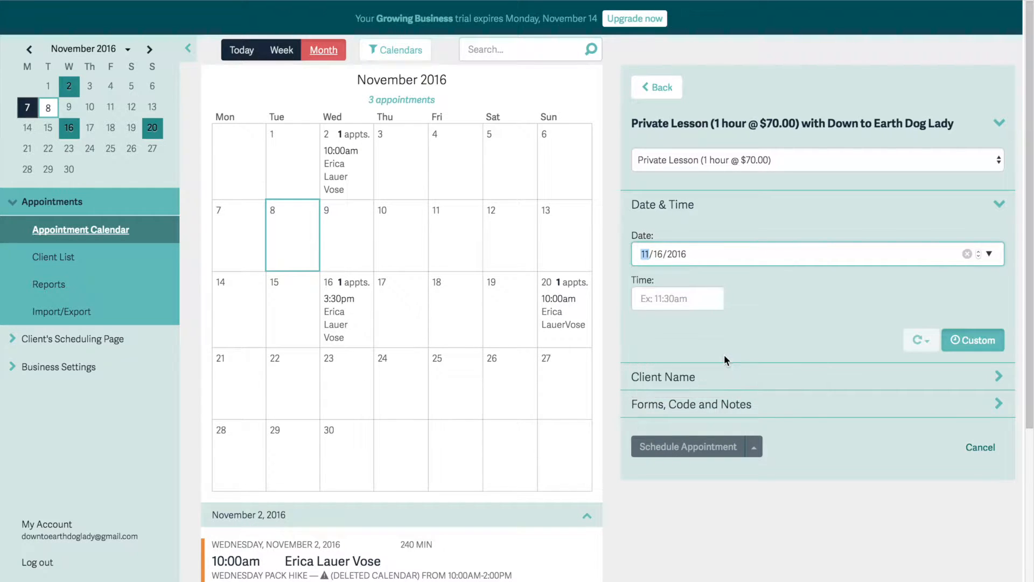
left_click(676, 298)
type("2:00")
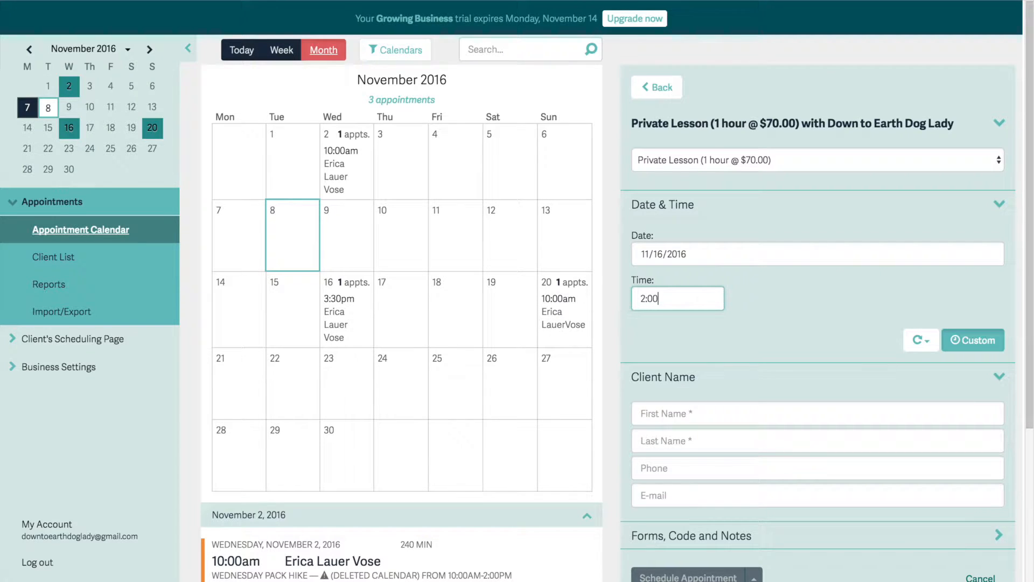
type("pm")
Assign the same existing client to the custom-time appointment by looking up the first name.
left_click(642, 413)
type("er")
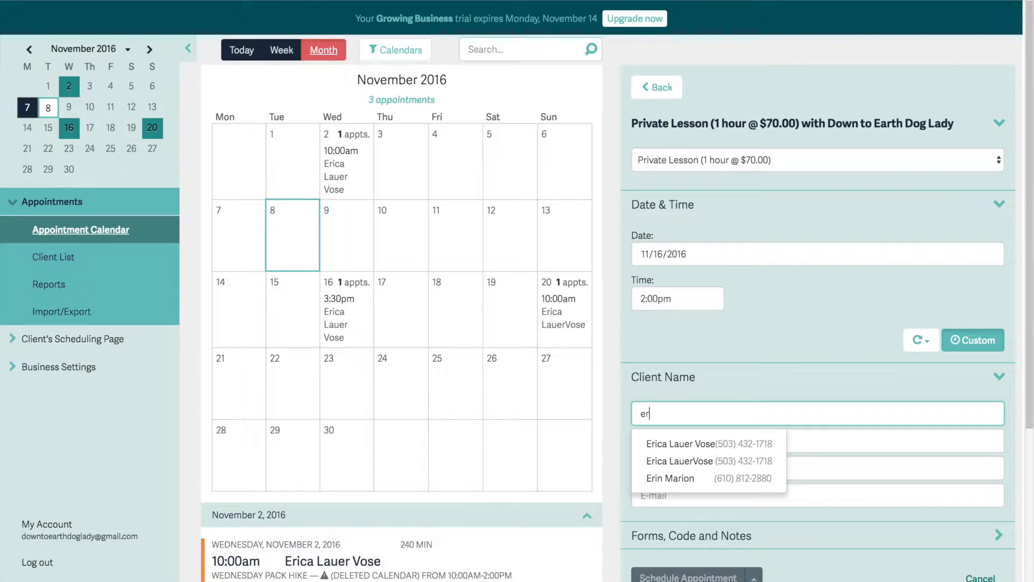
left_click(674, 453)
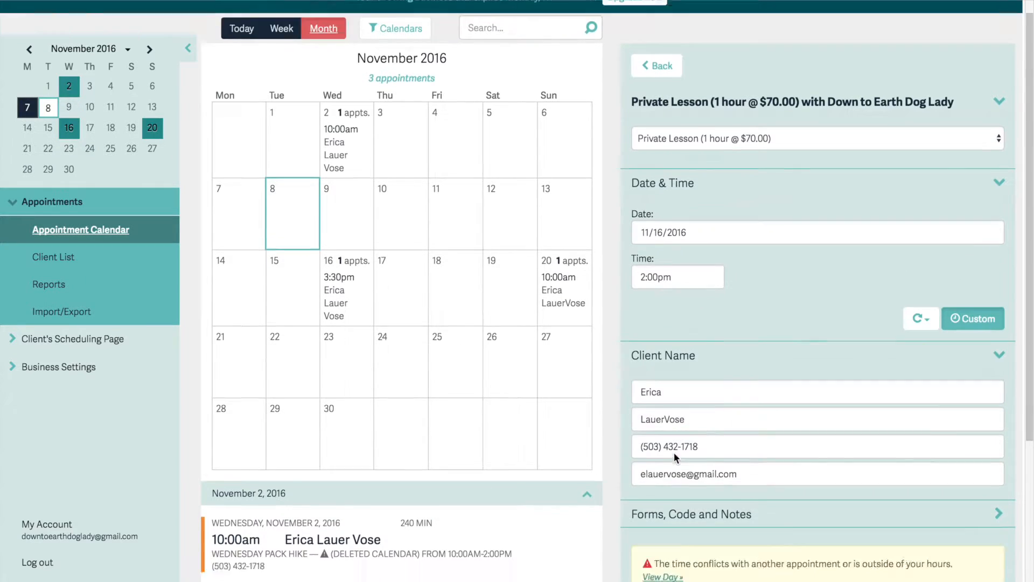
Examine the November 16, 2016 day schedule across all calendars for conflicts with the custom appointment time.
scroll(674, 454, "down", 4)
scroll(748, 432, "down", 1)
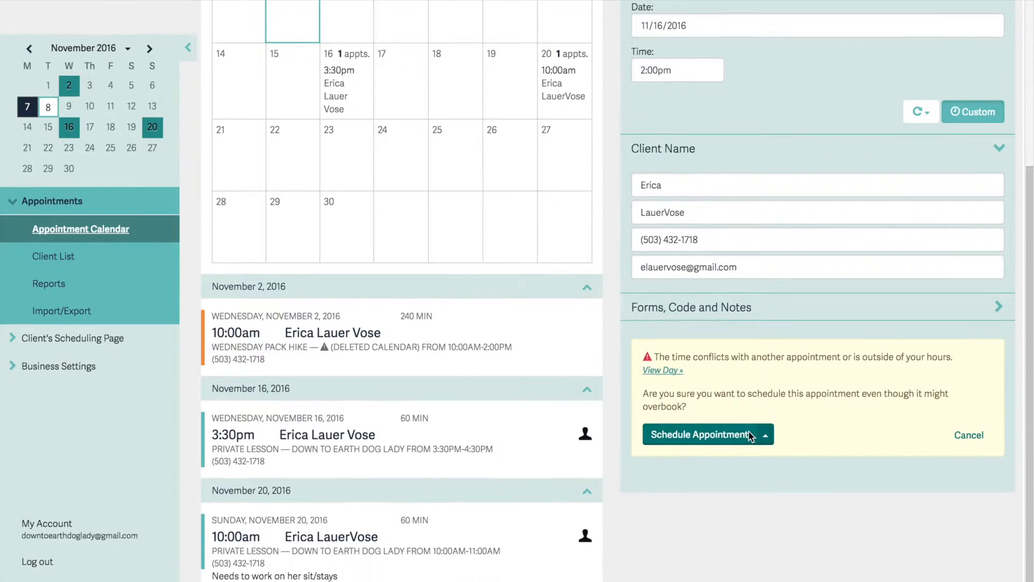
left_click(658, 372)
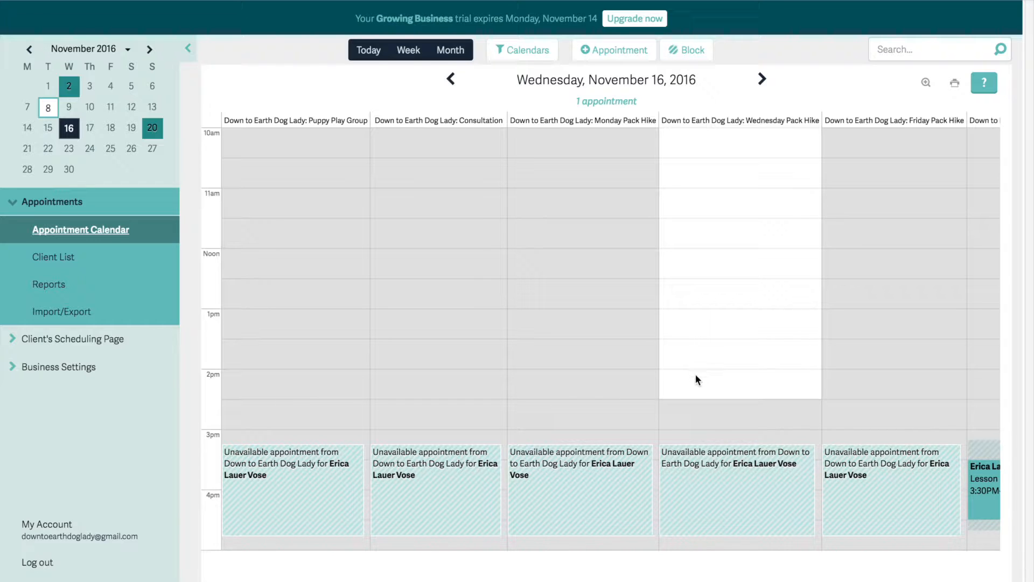
scroll(797, 414, "right", 3)
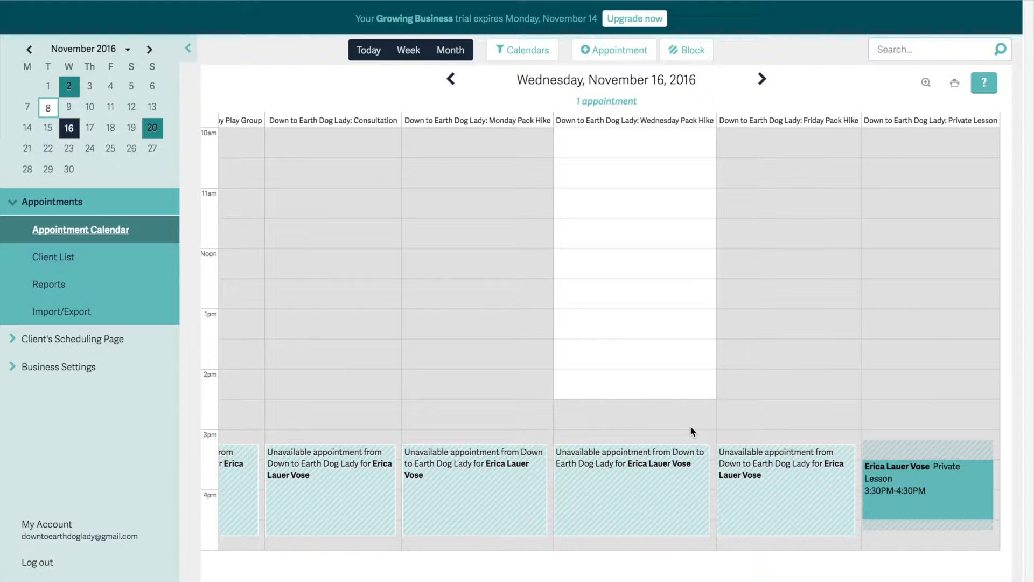
scroll(693, 431, "left", 1)
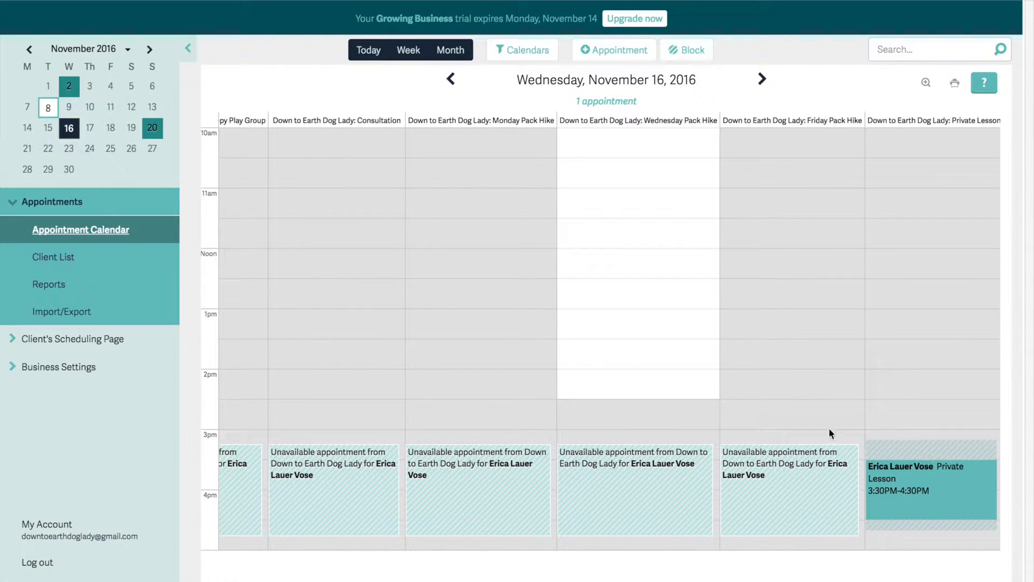
scroll(828, 430, "left", 4)
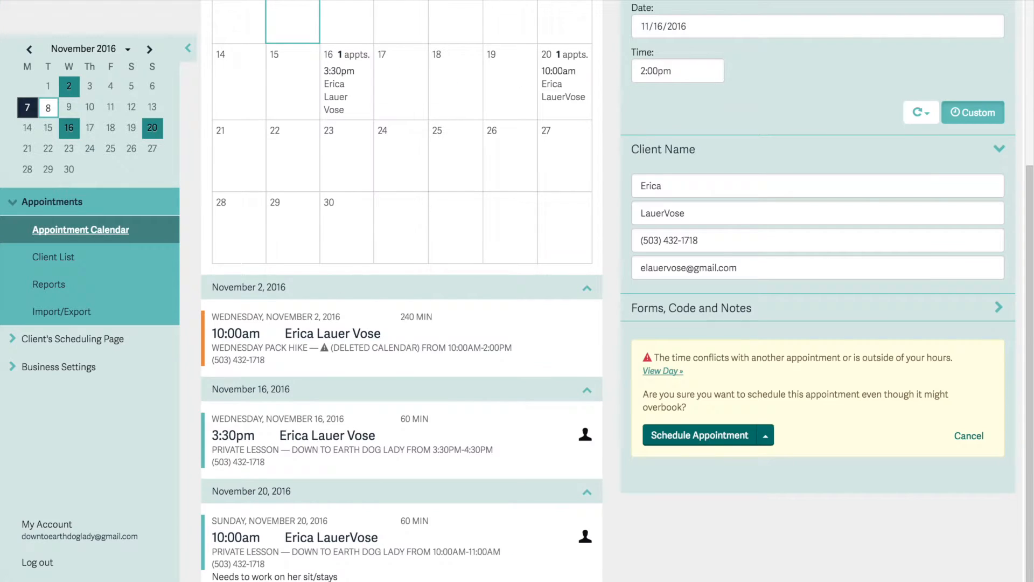
Change the custom appointment's time to 4:00pm.
left_click(645, 70)
key("BackSpace")
type("4")
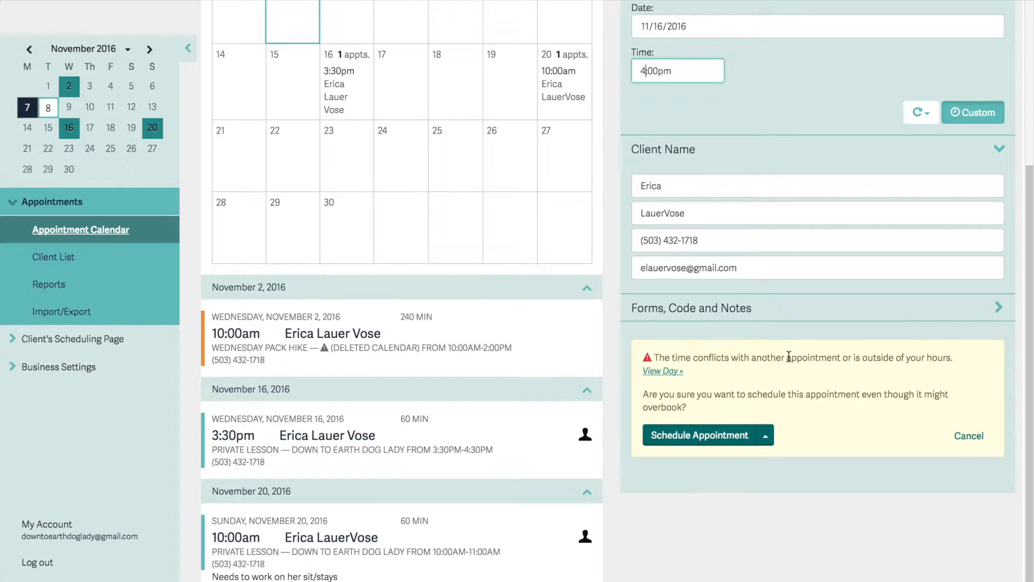
left_click(829, 151)
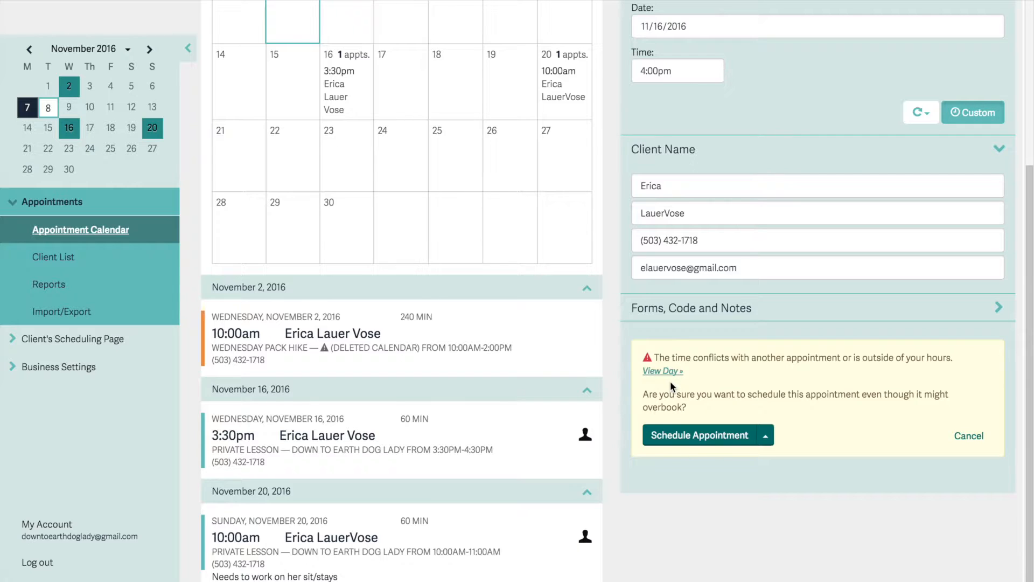
Schedule the November 16, 2016 4:00pm private lesson despite the time conflict and return to the full month calendar.
left_click(731, 437)
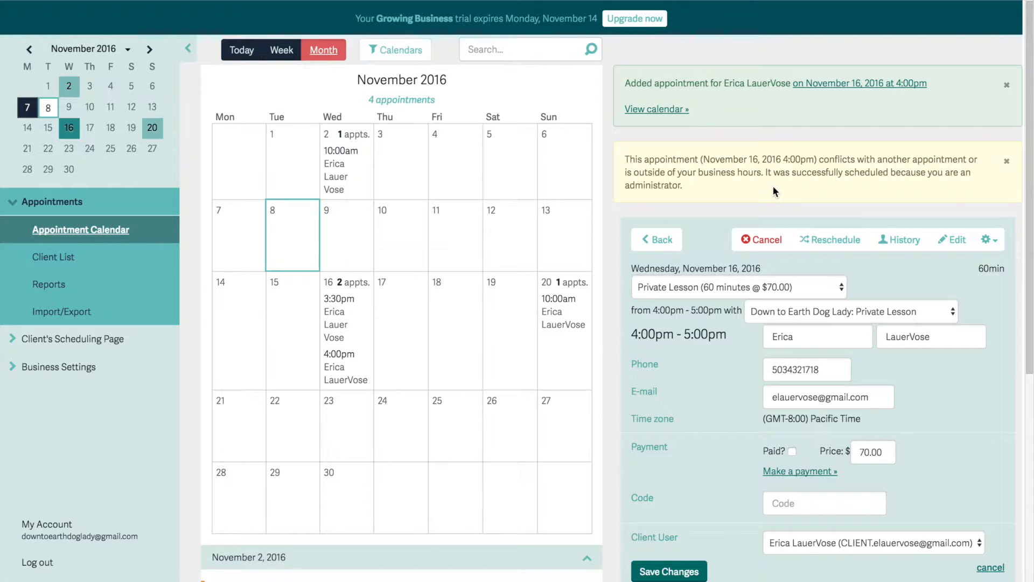
left_click(653, 238)
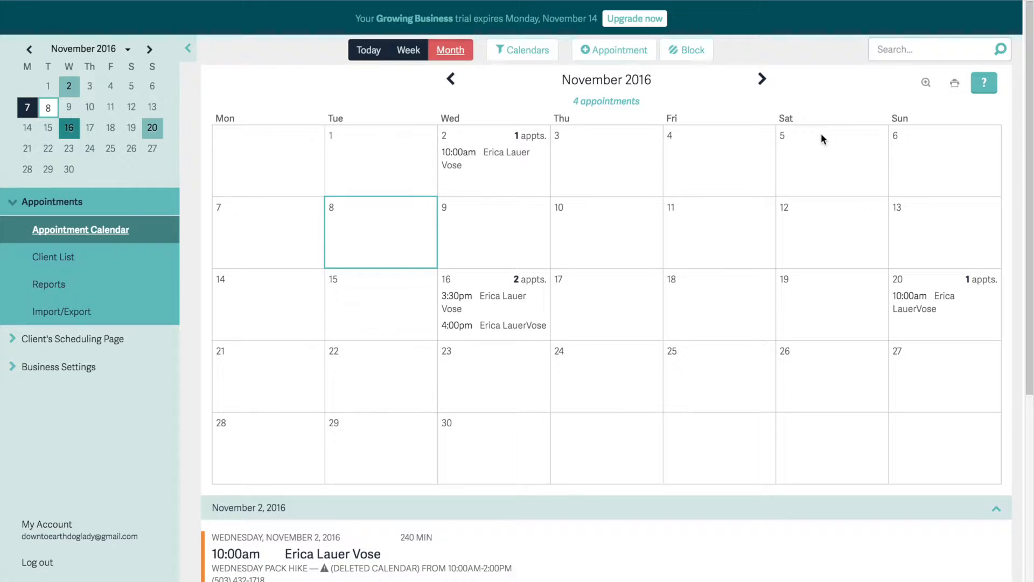
Search for the client by first name, review the 4:00pm lesson client's profile and upcoming appointments, and return to the calendar.
left_click(901, 48)
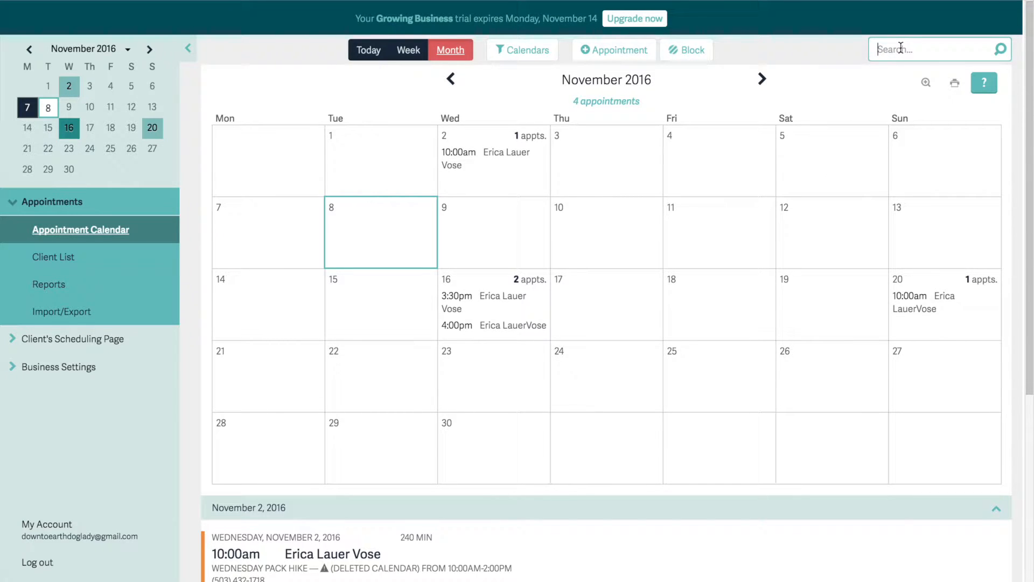
type("Erica")
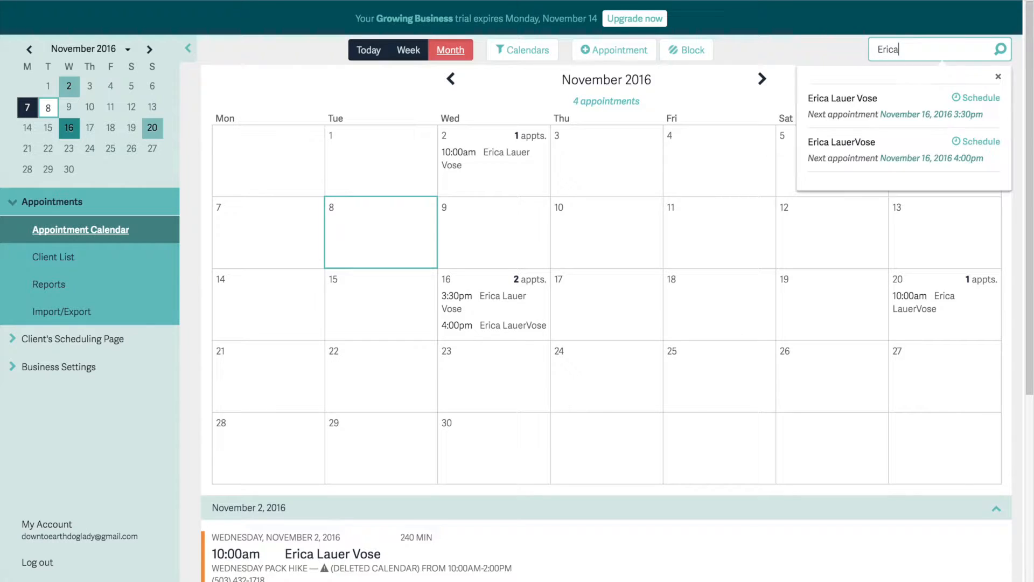
left_click(867, 144)
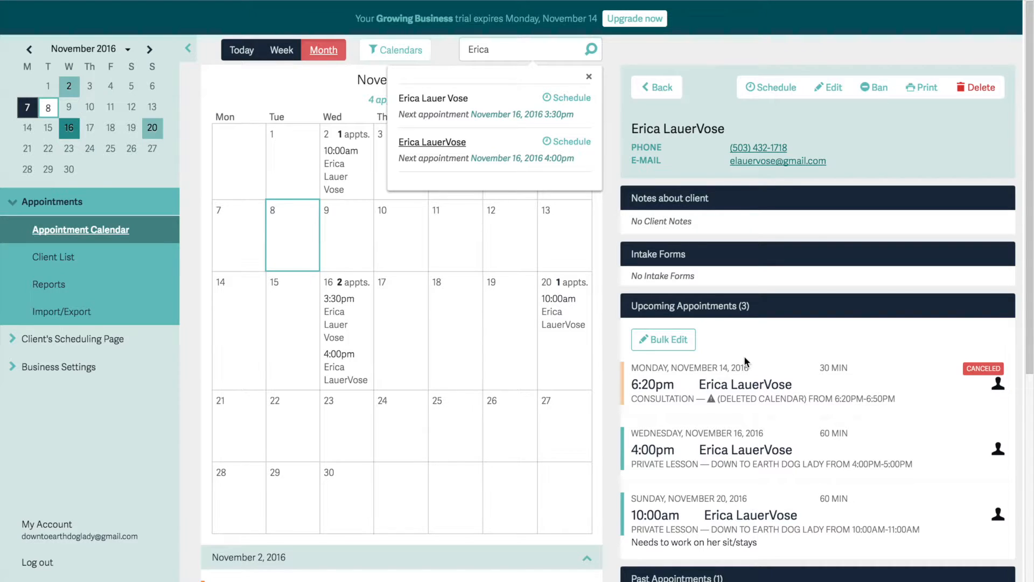
scroll(717, 373, "down", 1)
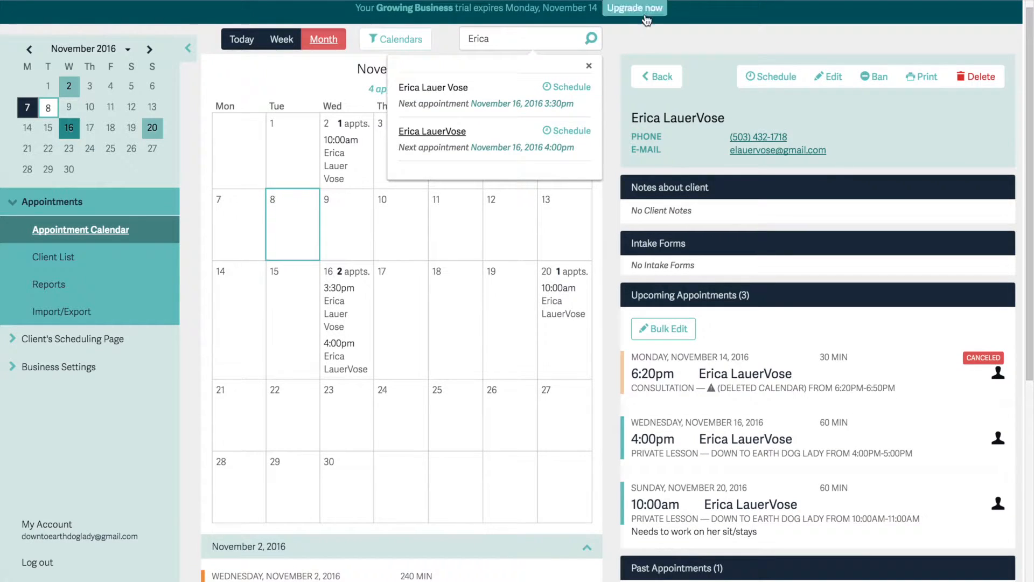
left_click(656, 75)
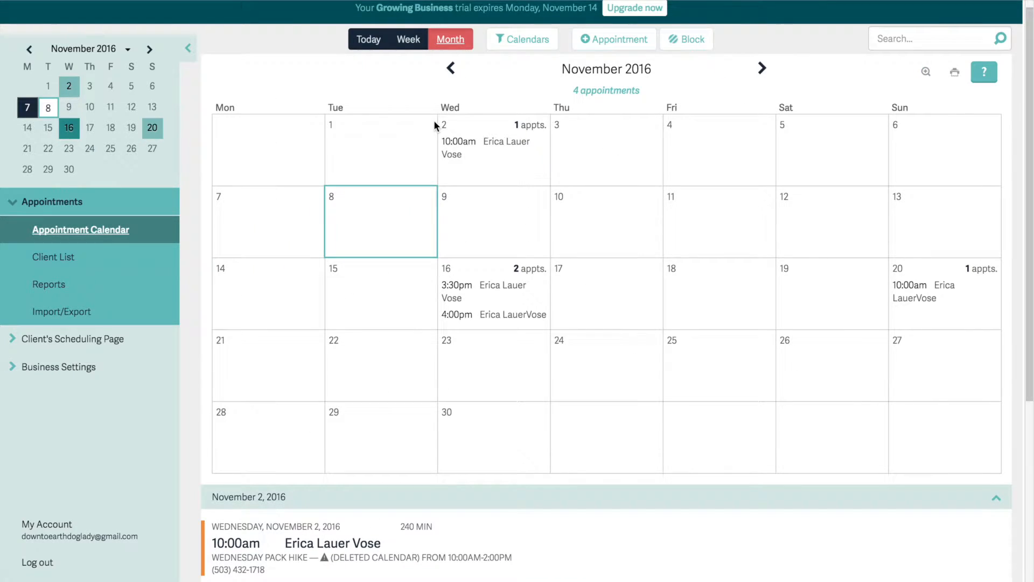
Examine the daily schedules from November 8 through November 13, 2016, including the Private Lesson calendar's hours on the last day.
left_click(369, 39)
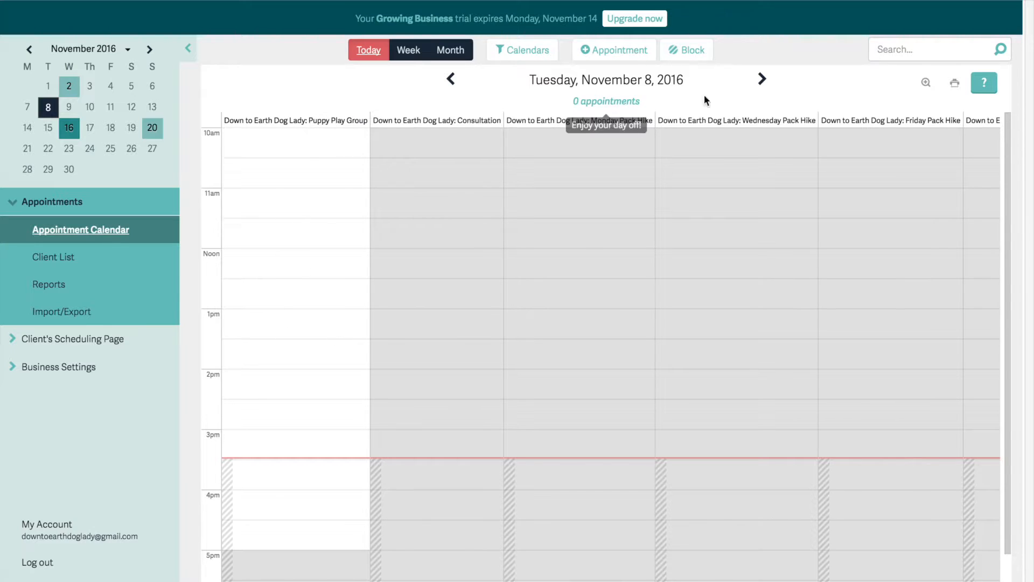
left_click(763, 80)
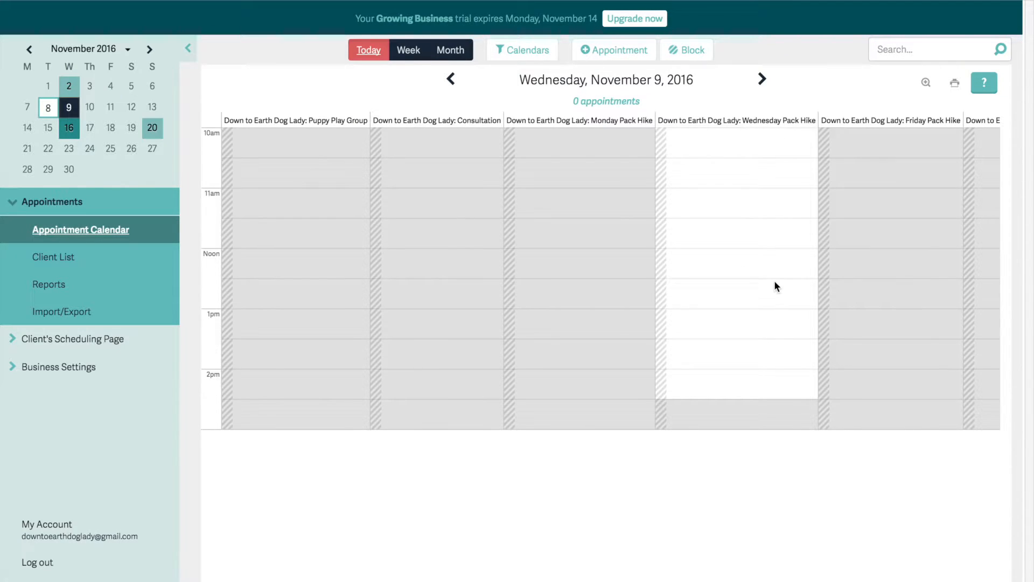
left_click(762, 80)
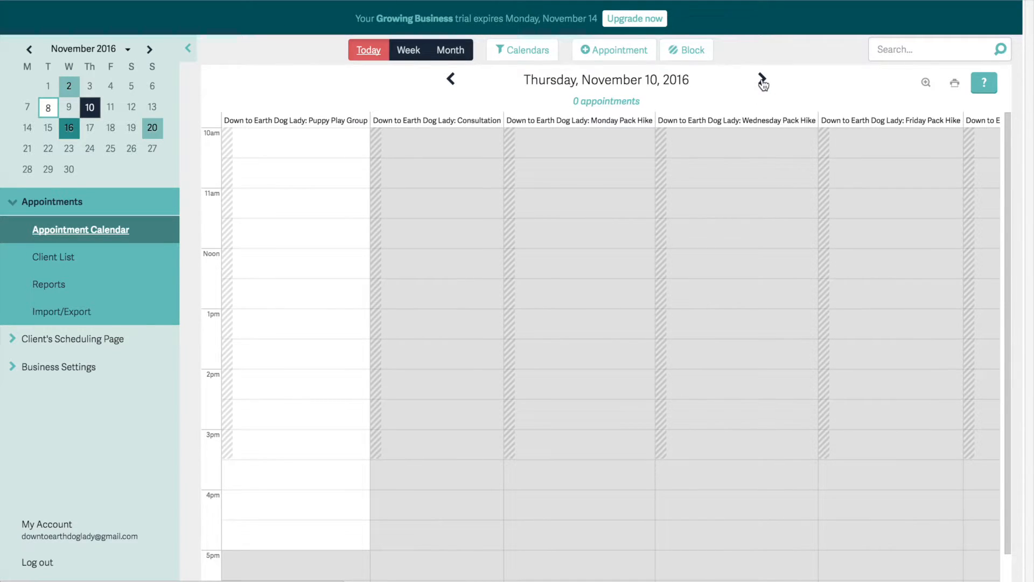
left_click(763, 80)
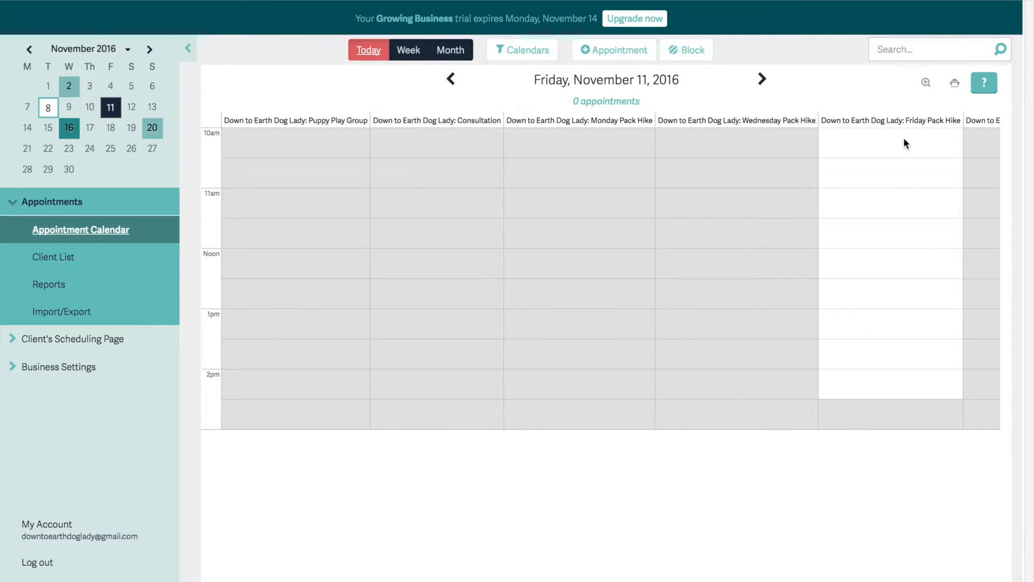
left_click(762, 80)
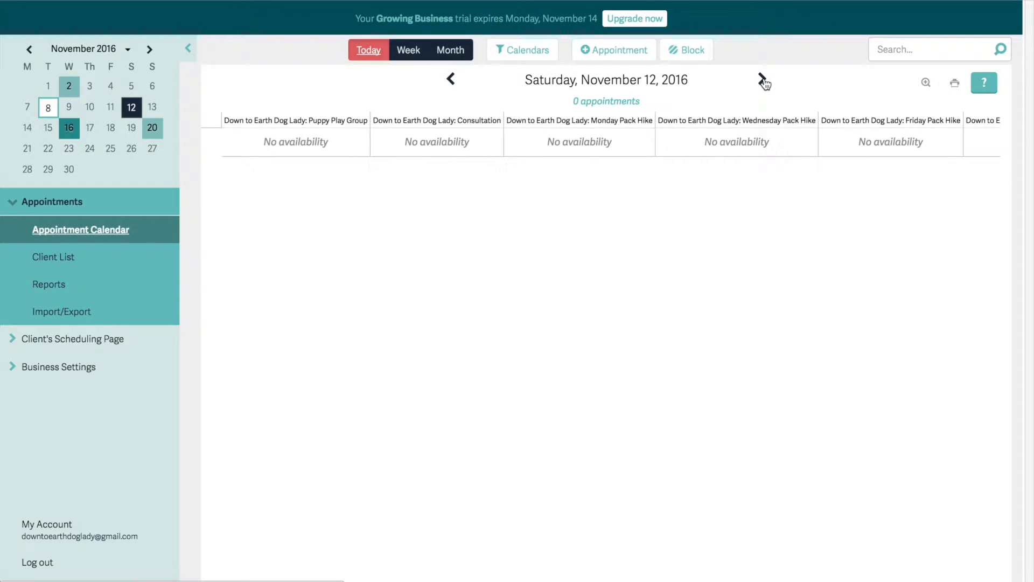
left_click(763, 81)
scroll(918, 198, "right", 4)
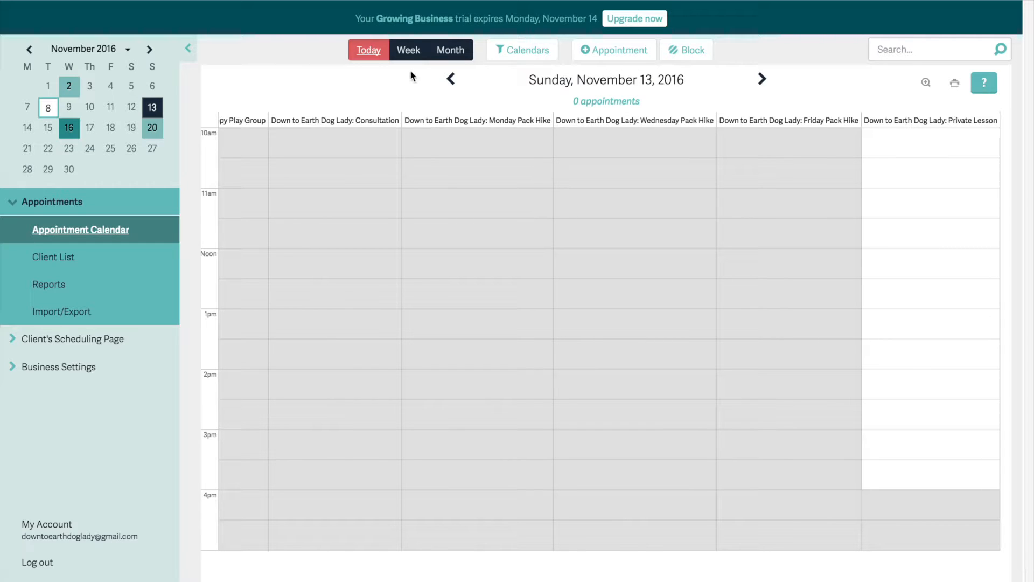
View the week of November 14, 2016 and check the details of Wednesday's 4:00pm private lesson.
left_click(409, 55)
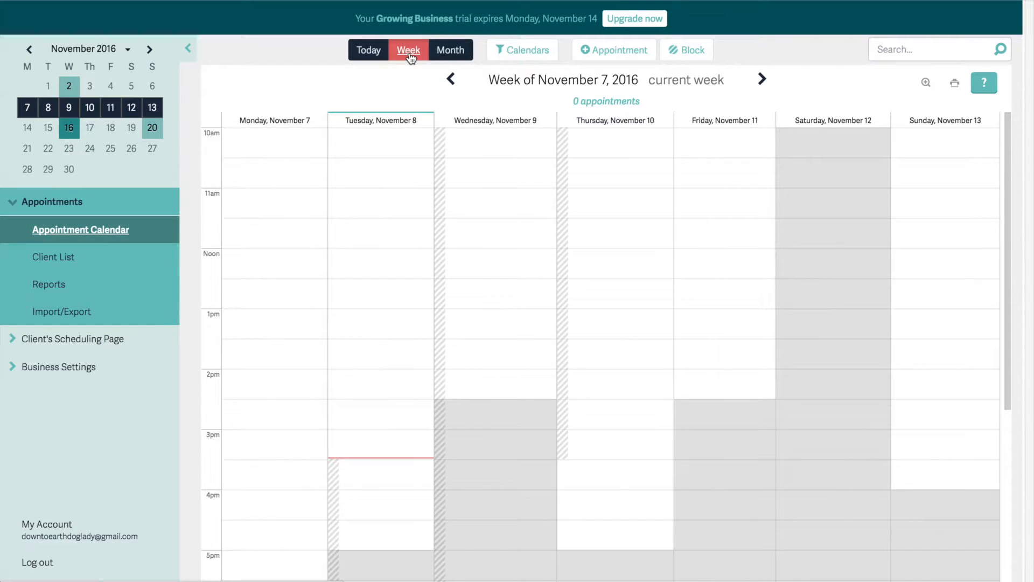
left_click(762, 81)
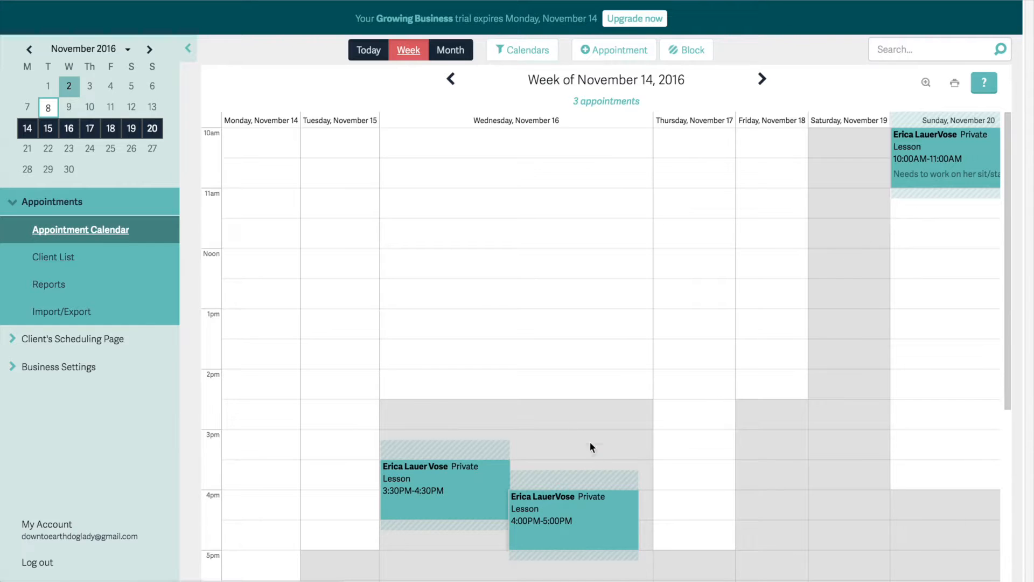
left_click(586, 522)
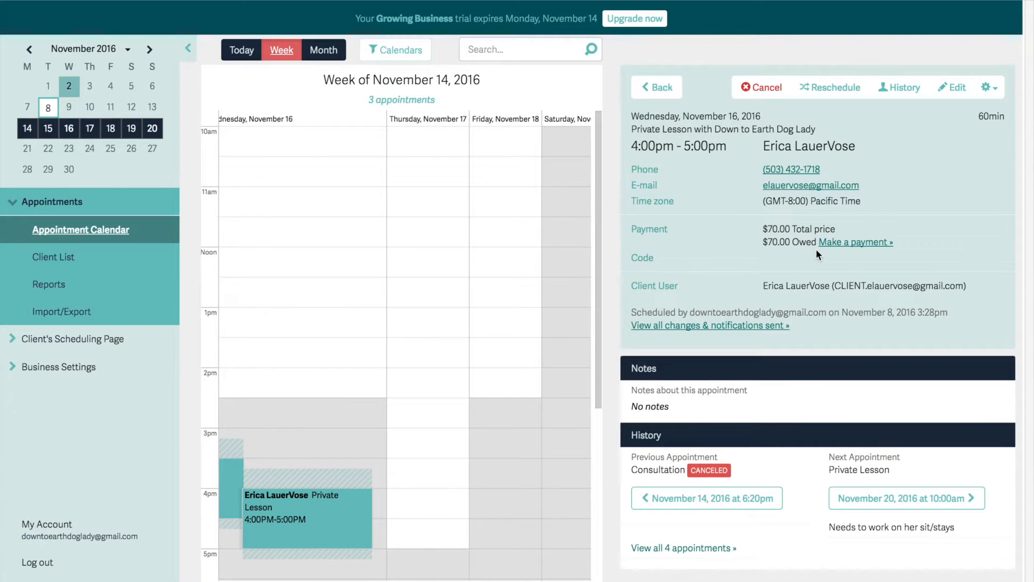
left_click(654, 96)
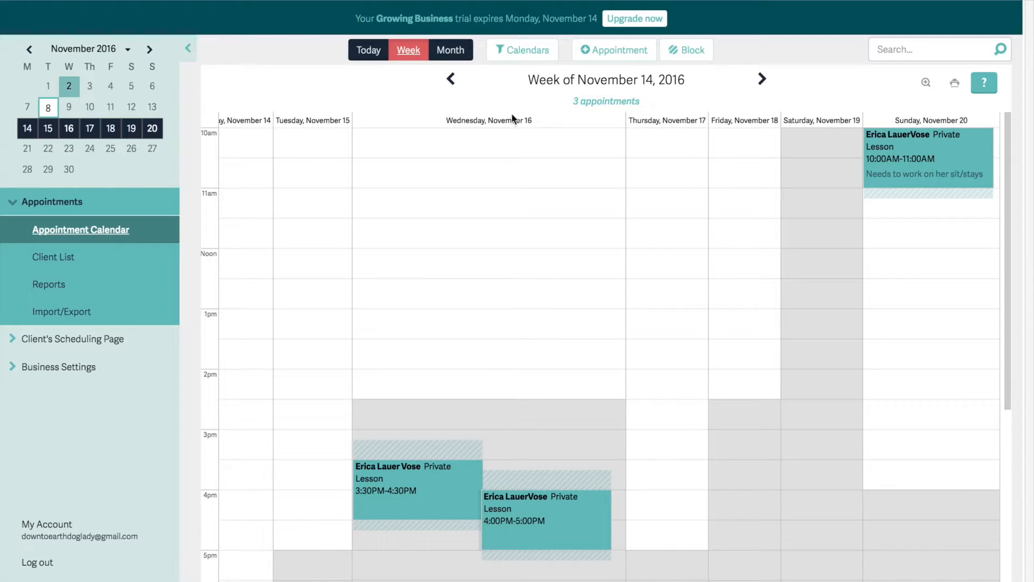
Review the appointment list under the November 2016 month view and open the November 2 Wednesday Pack Hike's details.
left_click(452, 50)
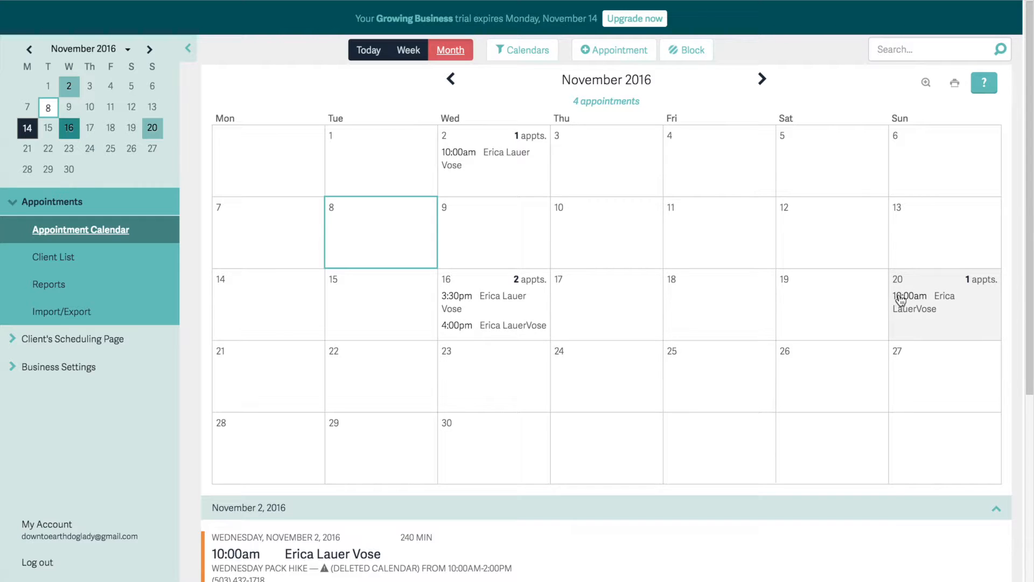
scroll(576, 412, "down", 3)
scroll(576, 412, "down", 5)
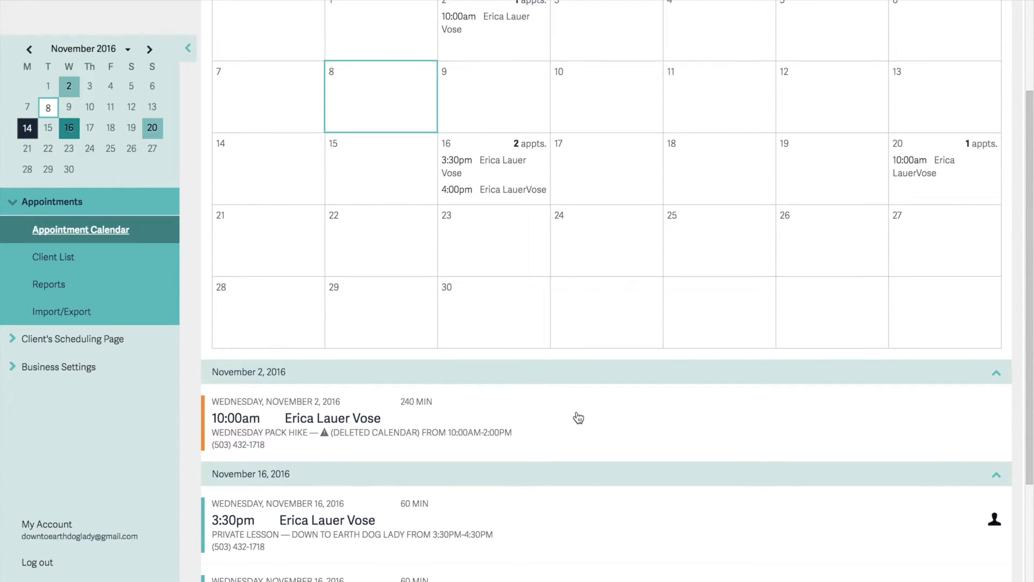
scroll(577, 411, "up", 6)
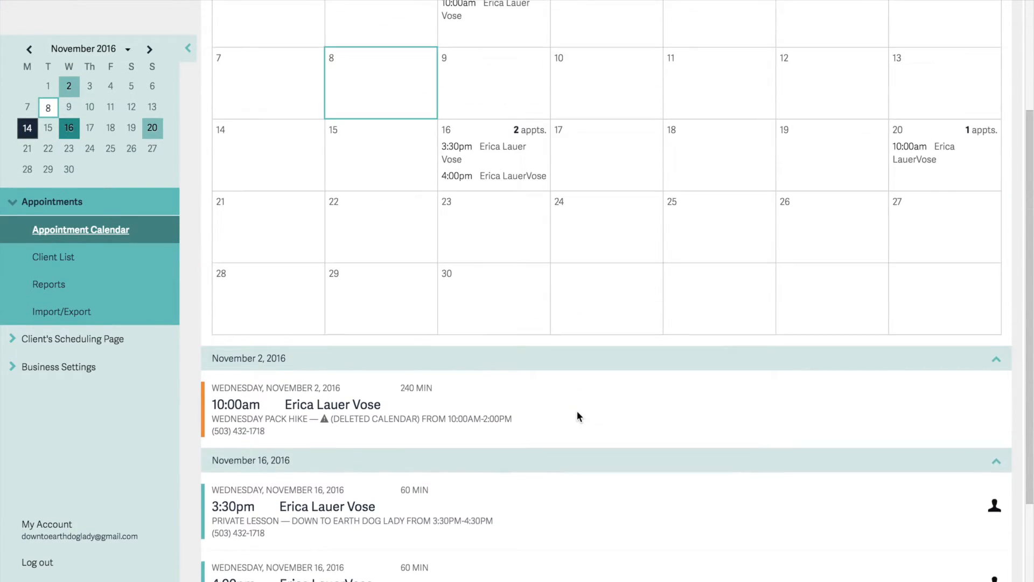
left_click(508, 88)
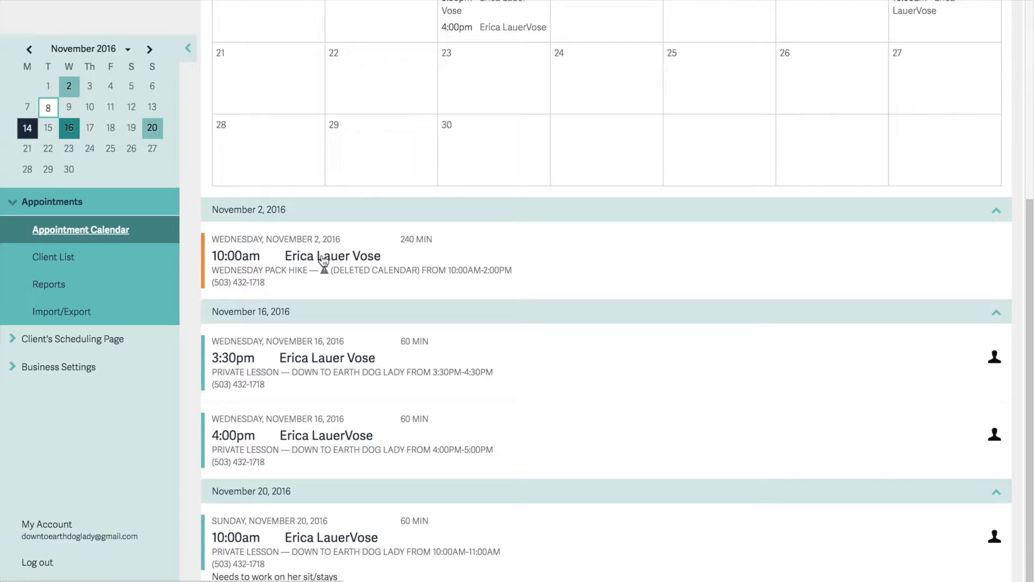
left_click(323, 257)
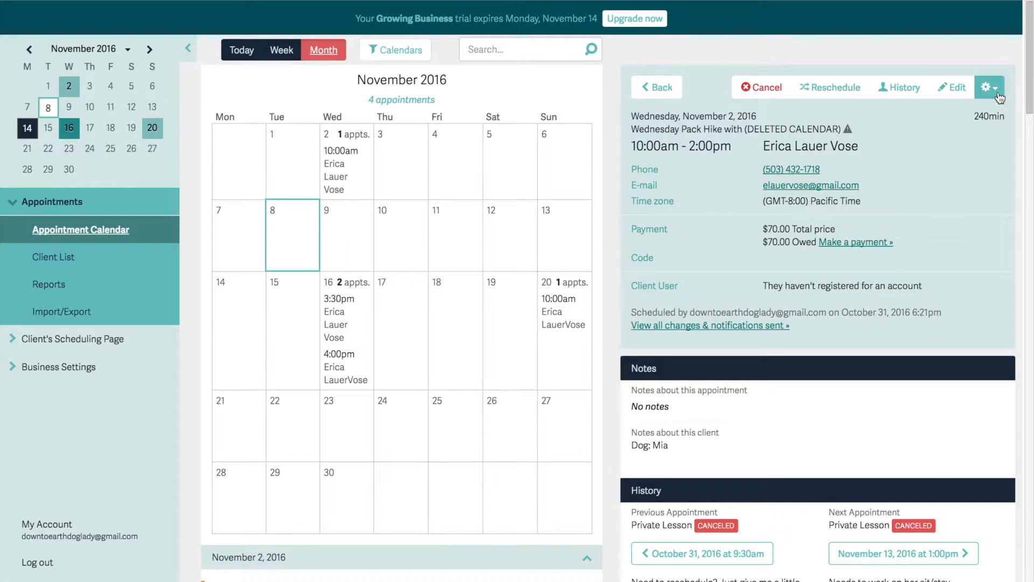
Read the client's confirmation page for the November 2 Wednesday Pack Hike down to the cancellation policy, and close it.
left_click(998, 95)
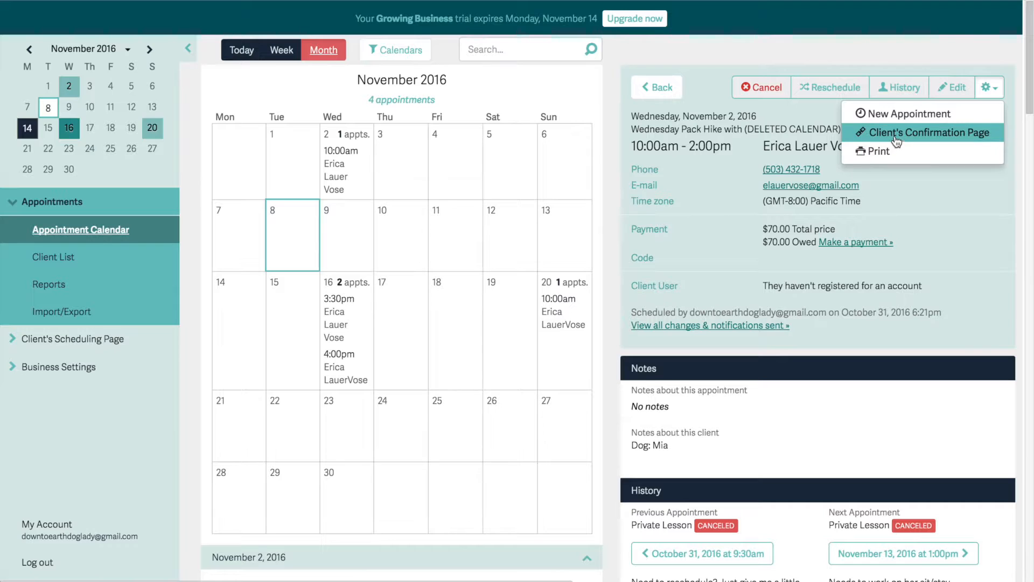
left_click(895, 134)
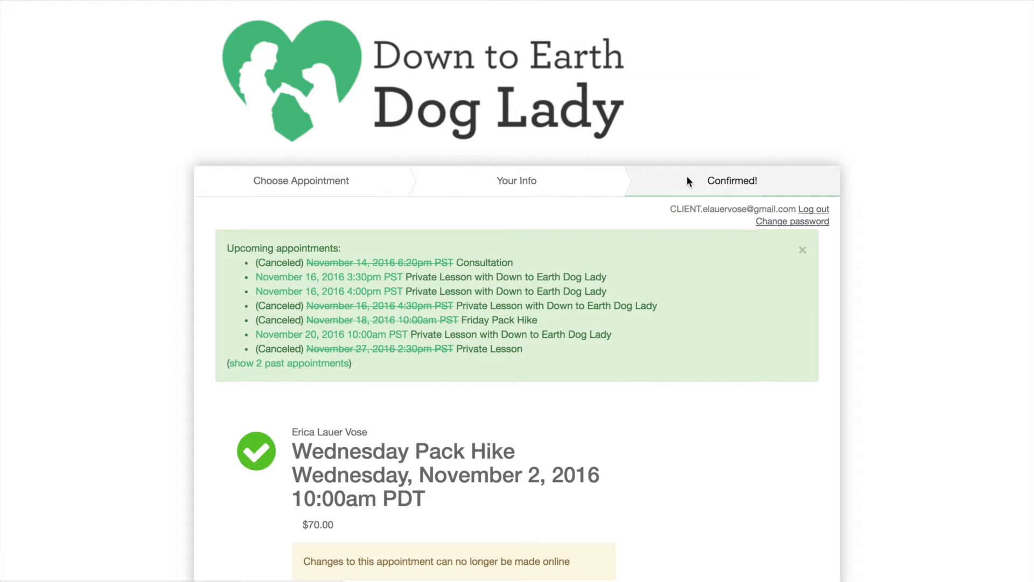
scroll(680, 180, "down", 1)
scroll(679, 183, "down", 7)
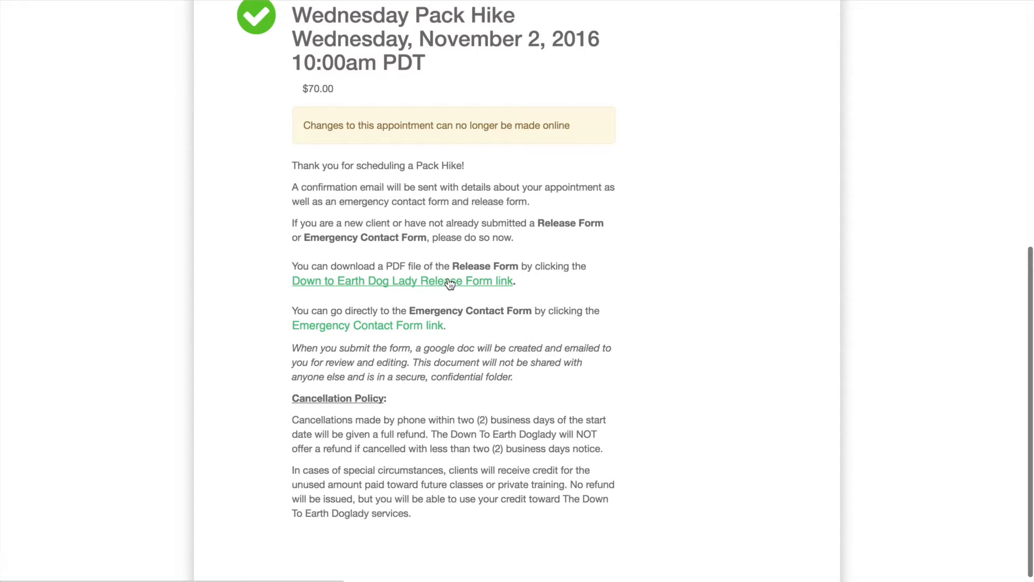
scroll(445, 277, "down", 1)
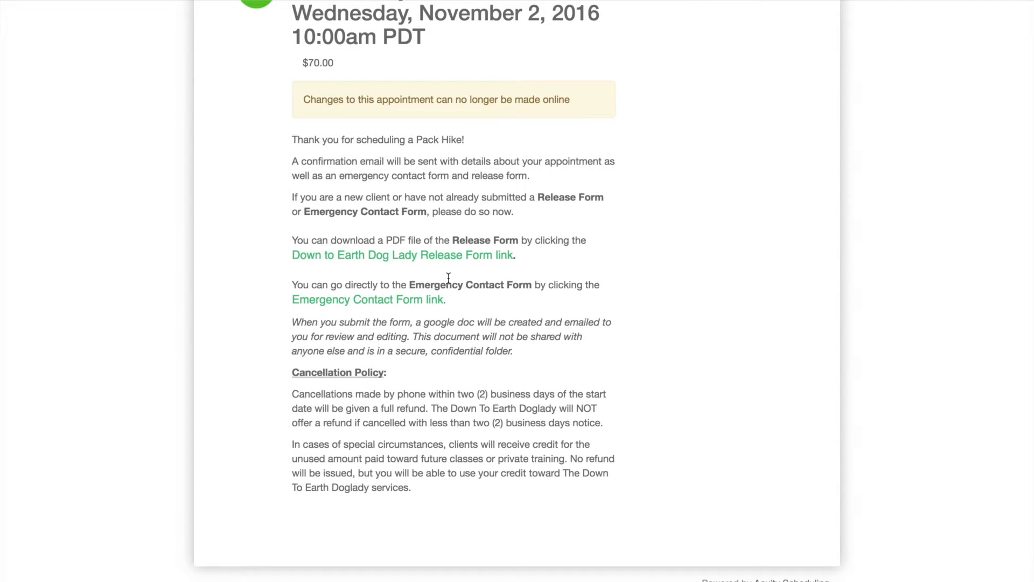
scroll(448, 277, "up", 1)
scroll(448, 277, "down", 1)
scroll(448, 278, "up", 1)
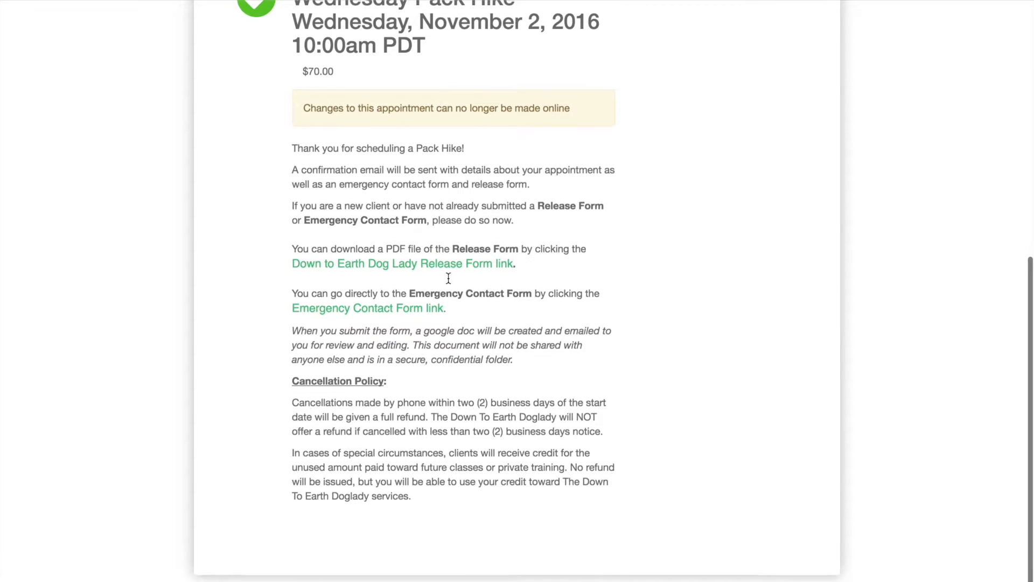
scroll(448, 278, "down", 1)
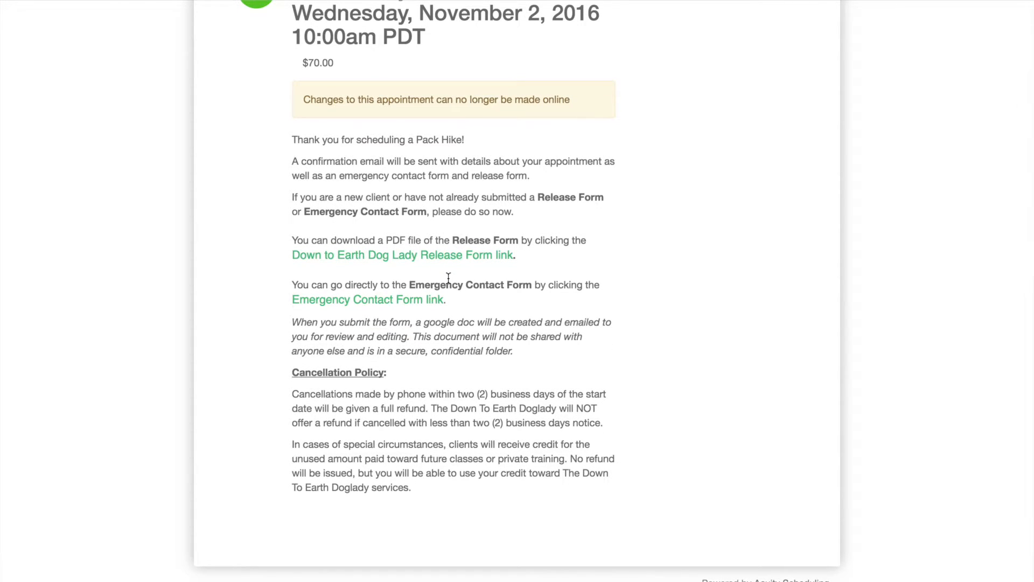
scroll(448, 278, "up", 1)
scroll(448, 277, "down", 1)
key("super+w")
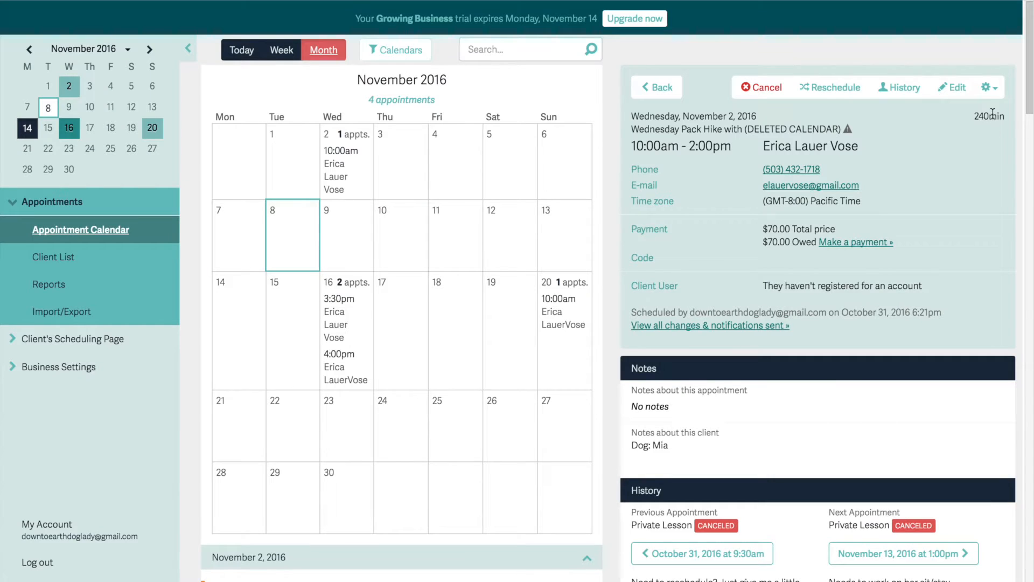
Edit the November 2 Wednesday Pack Hike appointment, assigning it to the Down to Earth Dog Lady: Wednesday Pack Hike calendar.
left_click(968, 96)
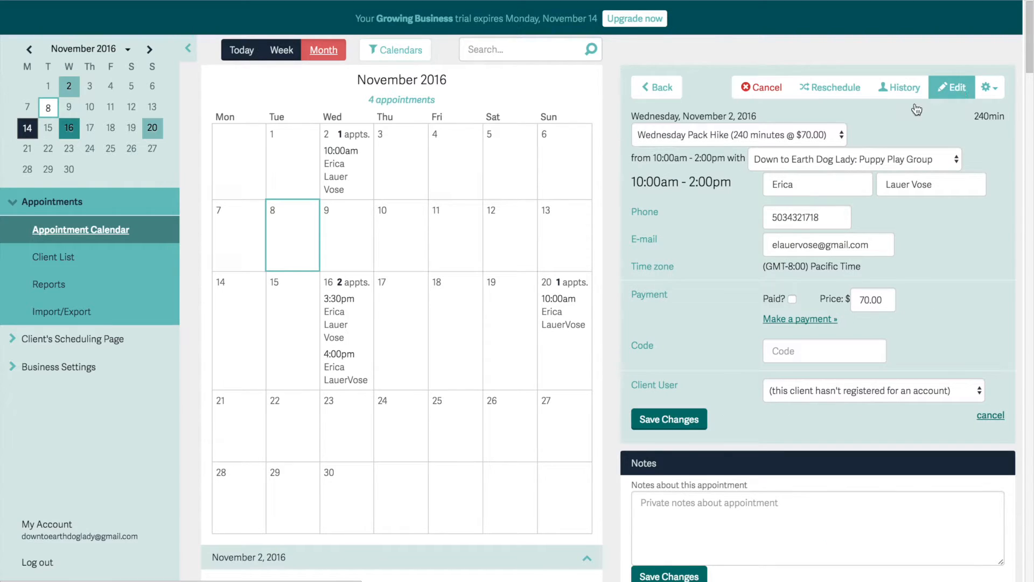
left_click(806, 141)
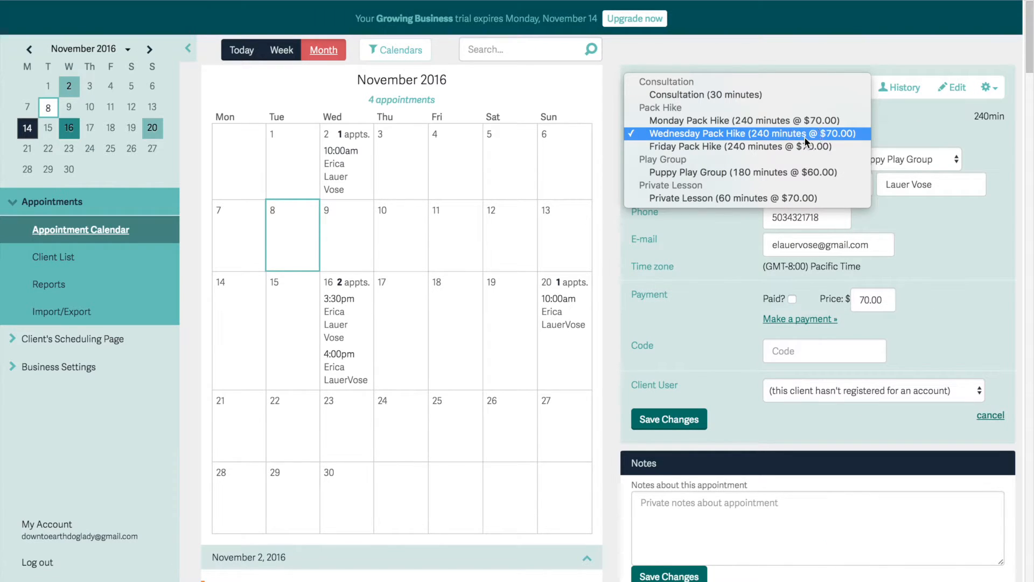
left_click(803, 137)
left_click(880, 161)
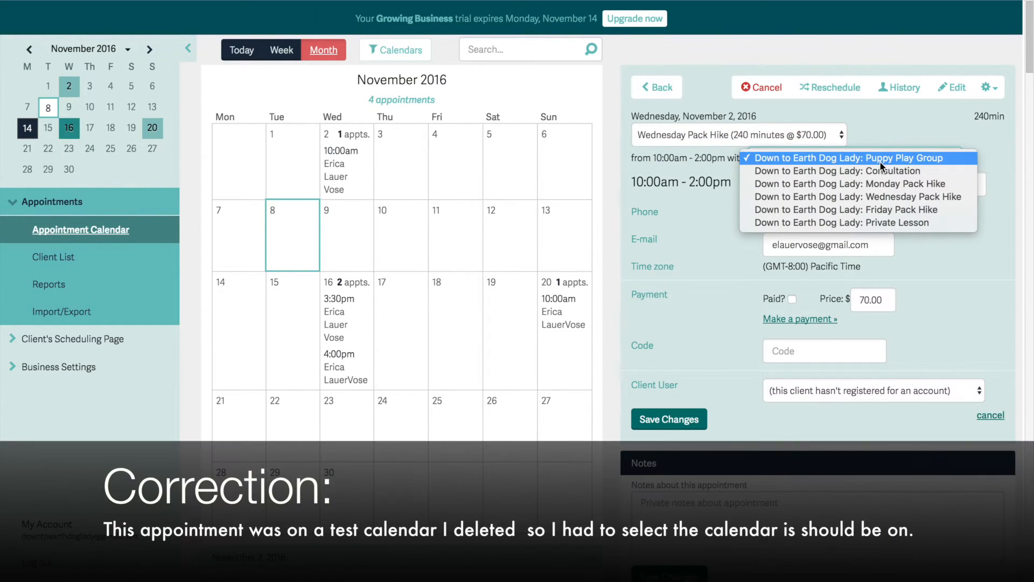
left_click(852, 198)
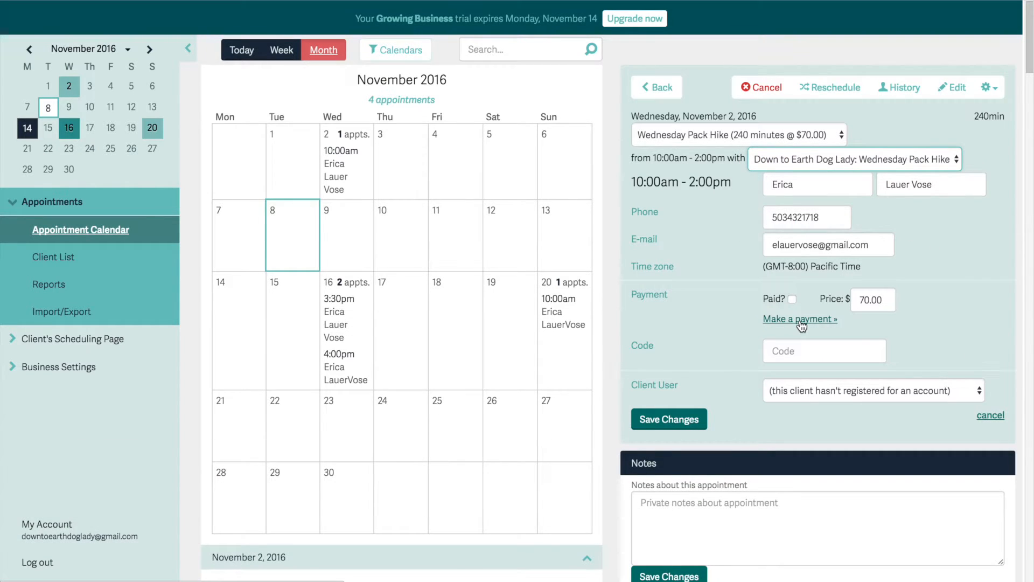
Look at the payment form for the November 2 Wednesday Pack Hike and return to the appointment details without recording a payment.
left_click(801, 320)
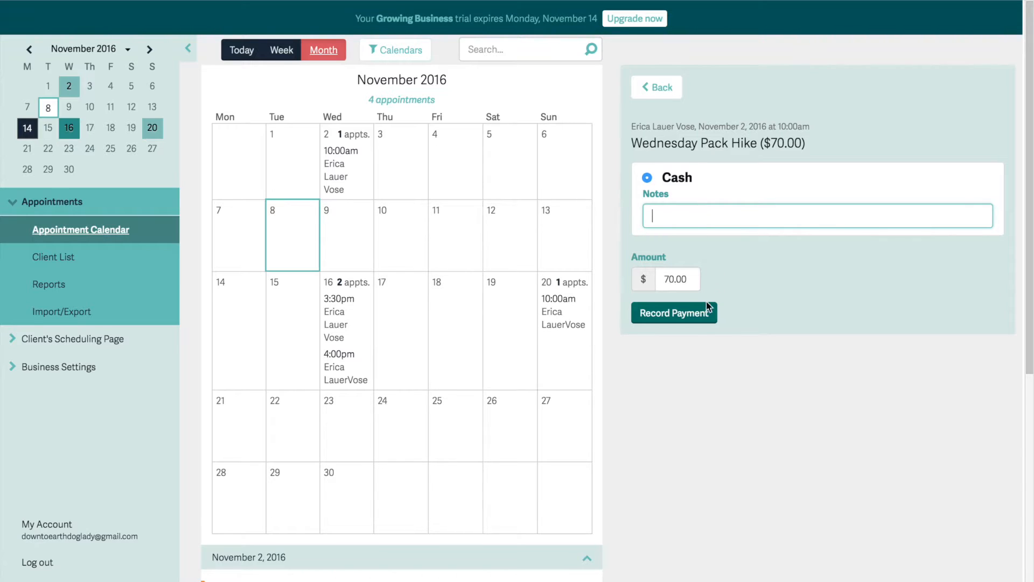
left_click(659, 97)
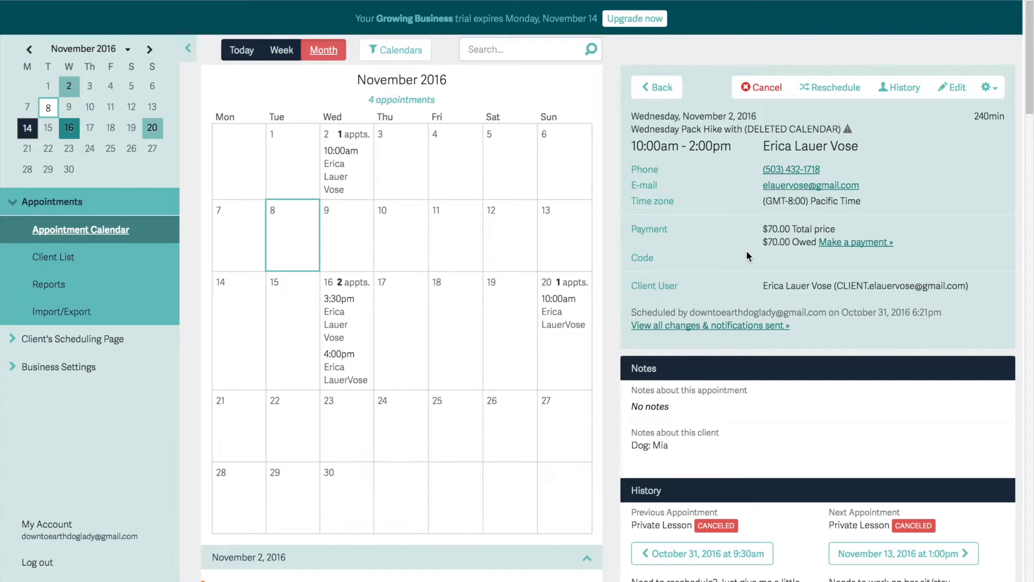
Open the client's profile from the November 2 Wednesday Pack Hike and add "sparky" below the dog's name in the client notes.
scroll(737, 274, "down", 1)
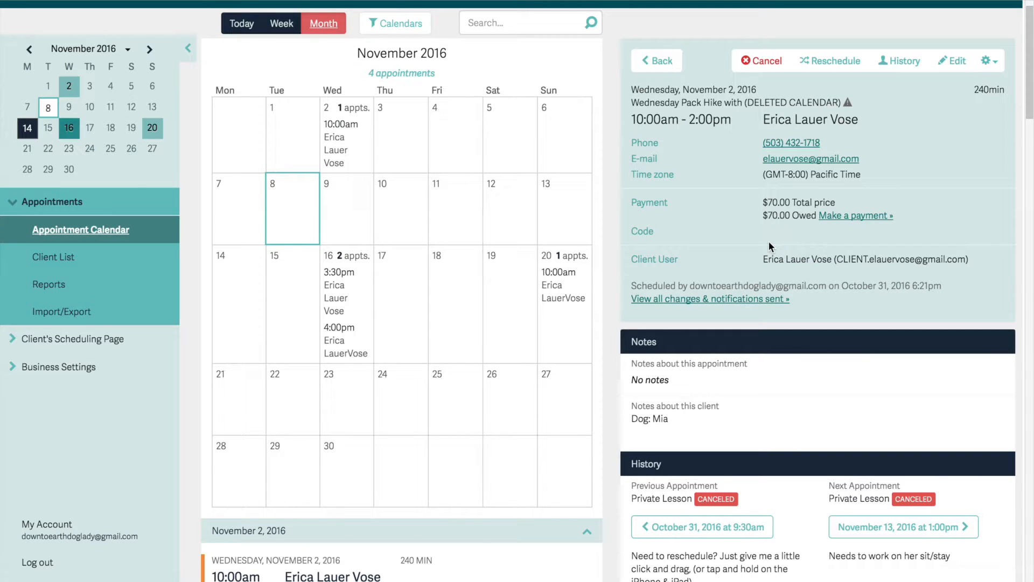
scroll(768, 241, "down", 6)
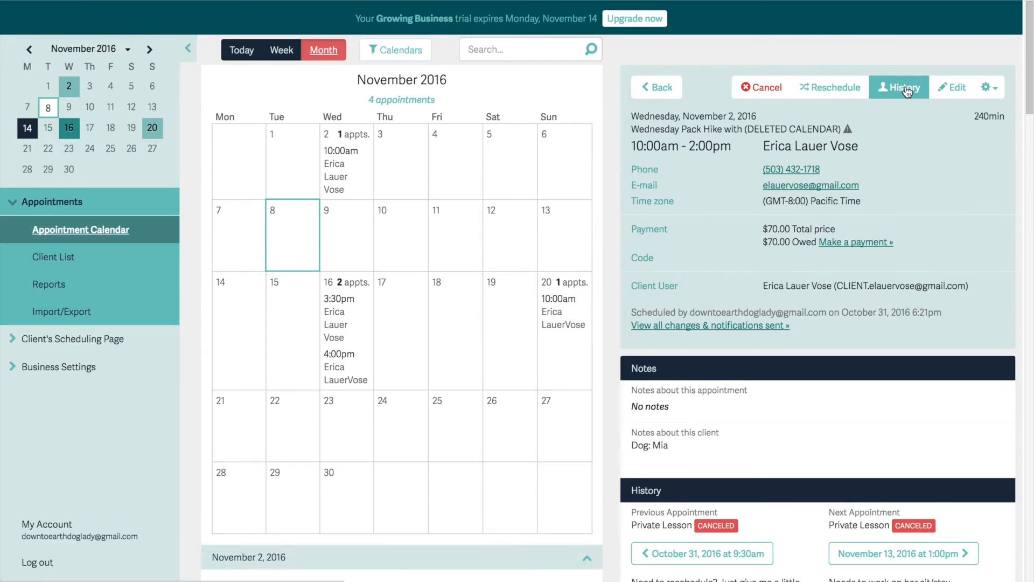
left_click(907, 92)
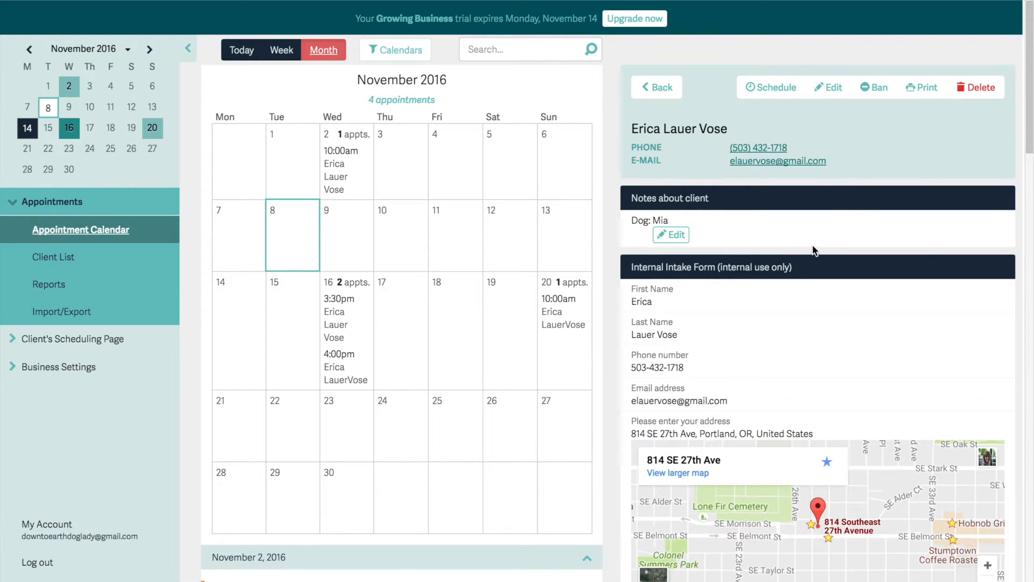
left_click(829, 90)
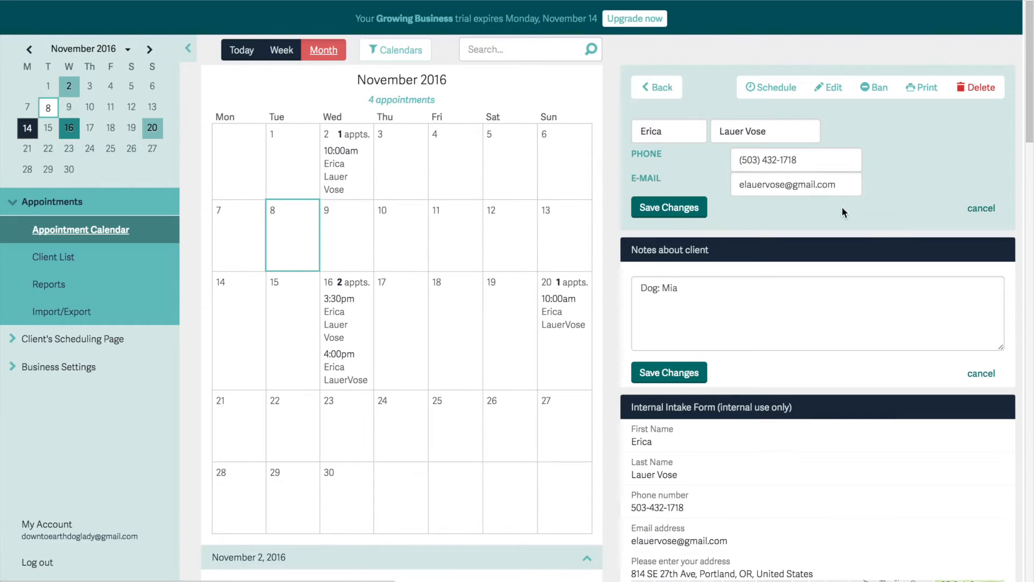
scroll(887, 224, "down", 2)
left_click(666, 237)
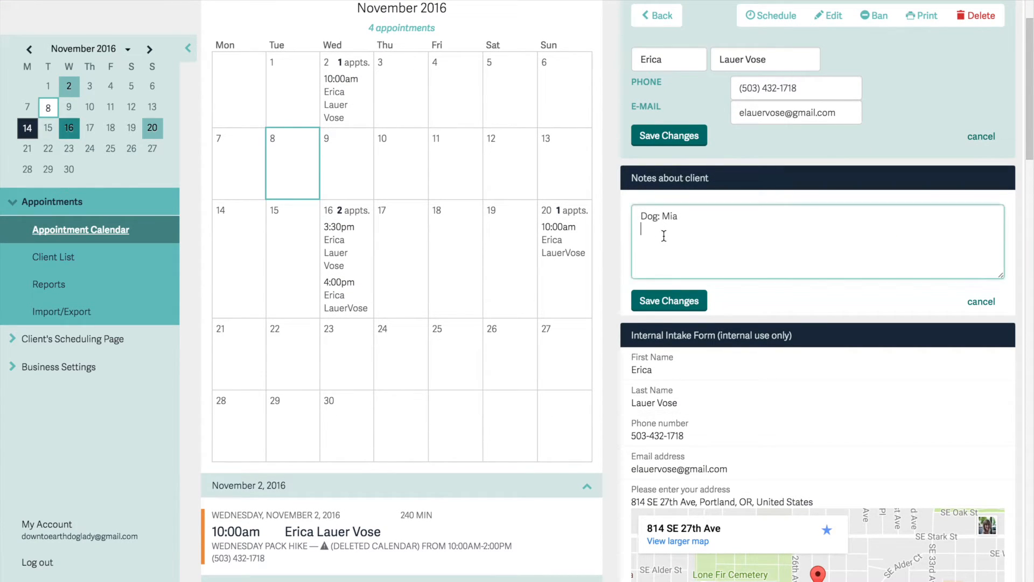
type("sparky")
left_click(689, 312)
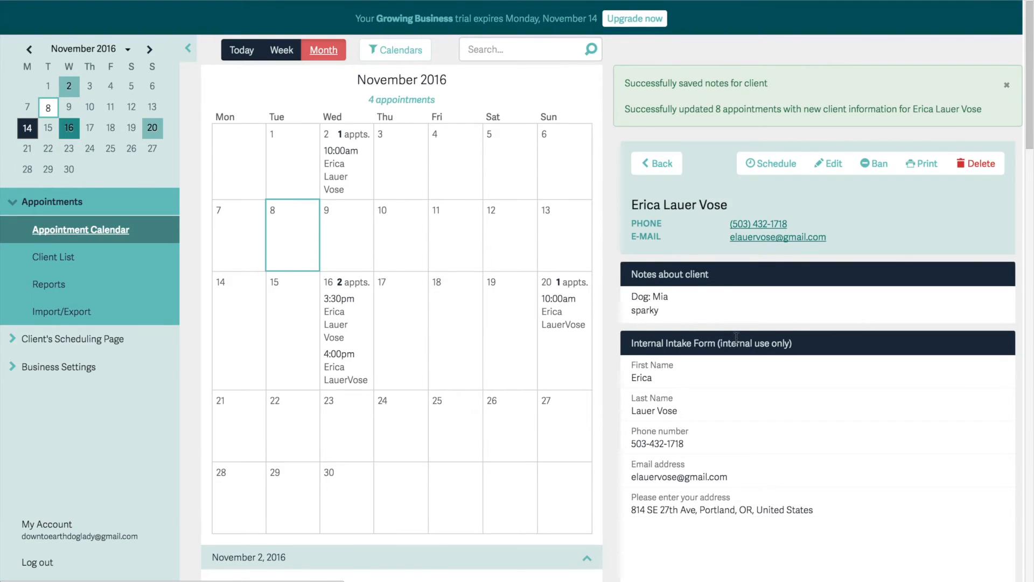
Look at the client's ban option and scheduling form, and return to the month calendar without banning or booking.
scroll(736, 335, "down", 2)
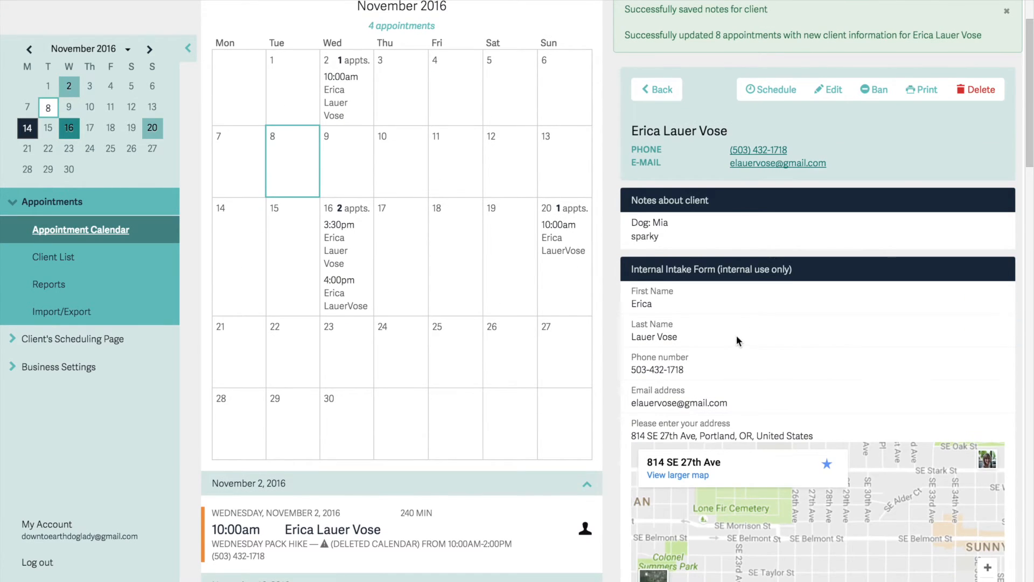
left_click(875, 95)
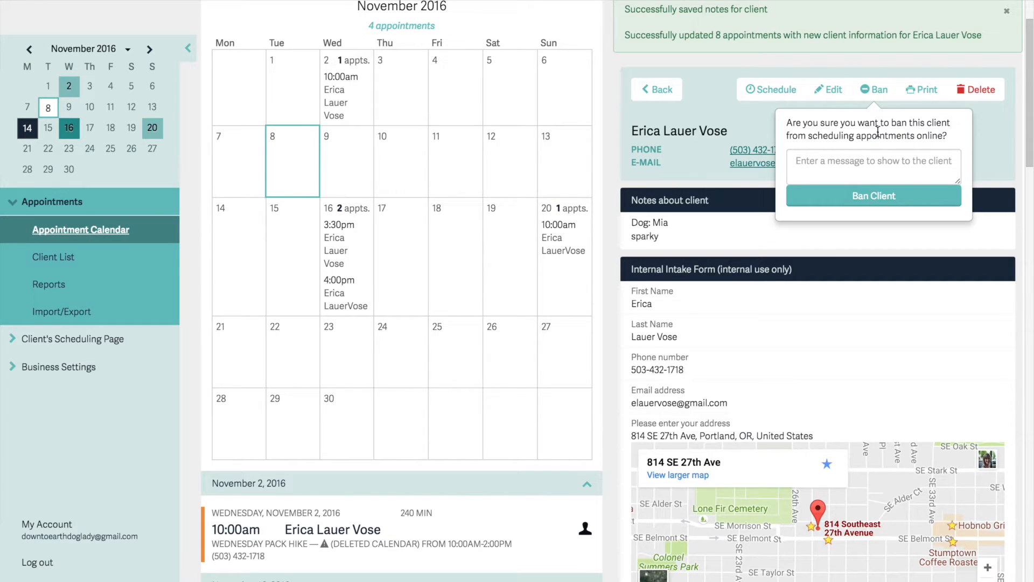
left_click(754, 118)
left_click(777, 92)
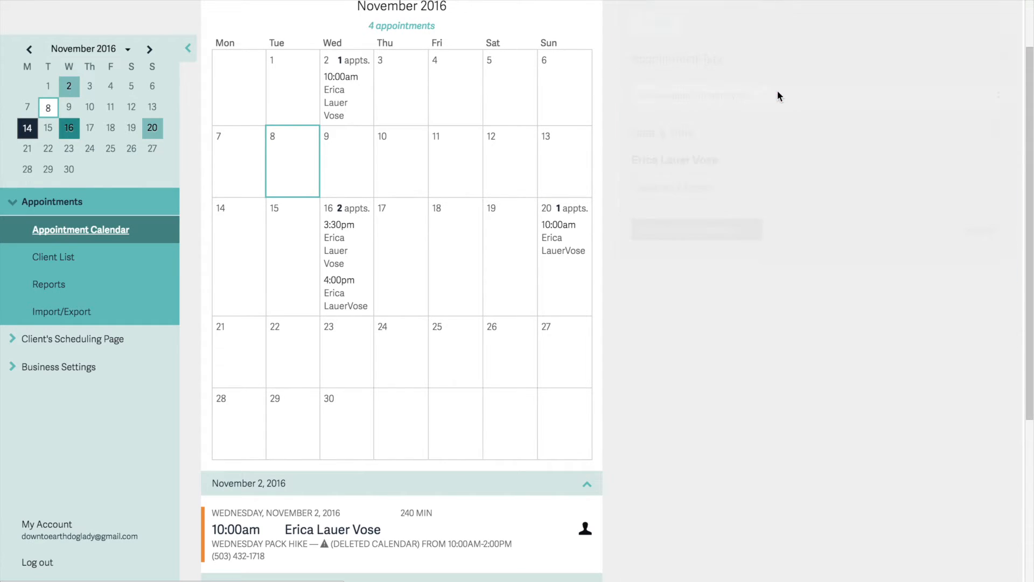
left_click(664, 23)
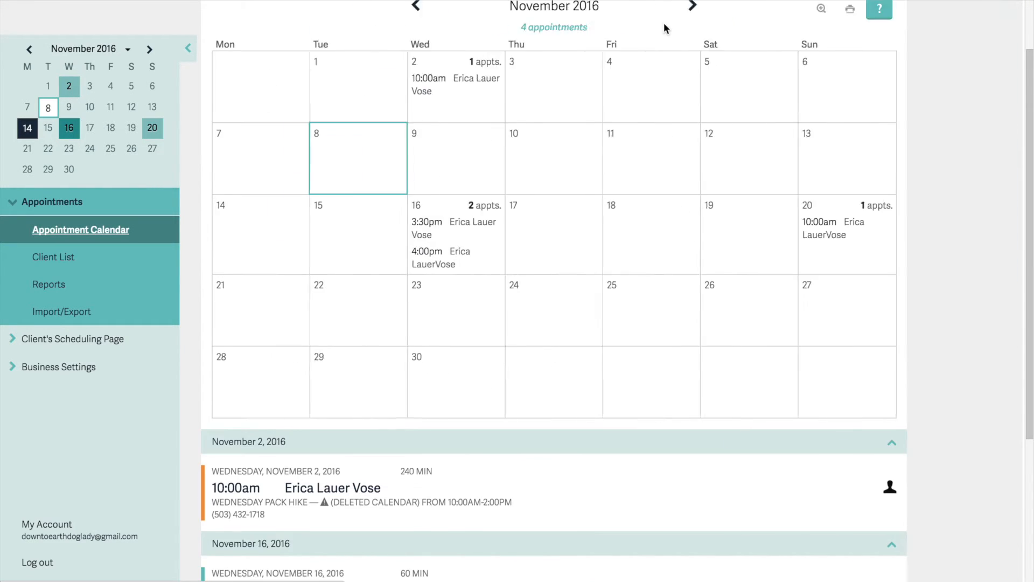
Examine the November 2 Wednesday Pack Hike's cancellation options, including no-show and the client e-mail note, and leave the appointment without cancelling it.
left_click(318, 479)
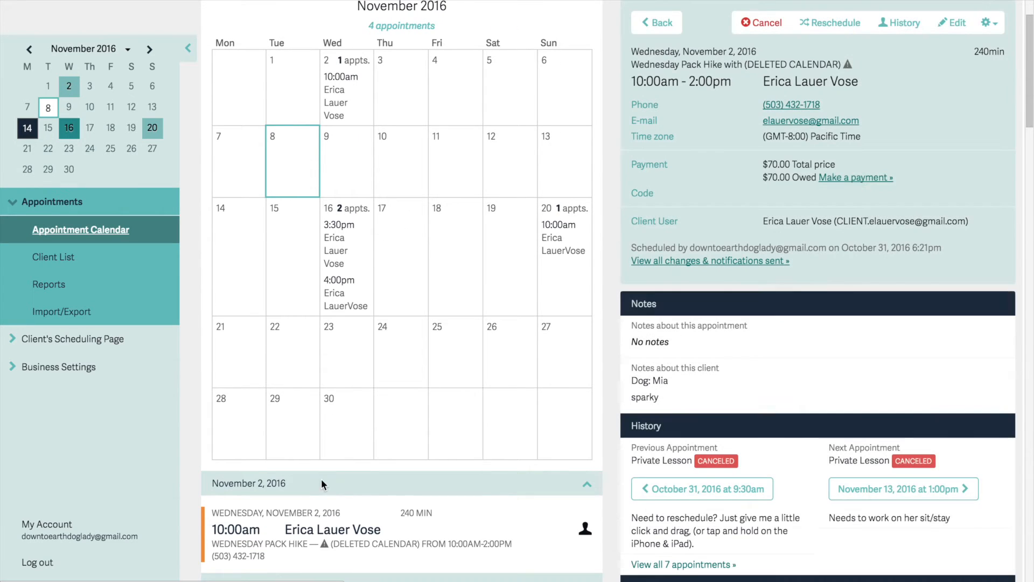
left_click(770, 25)
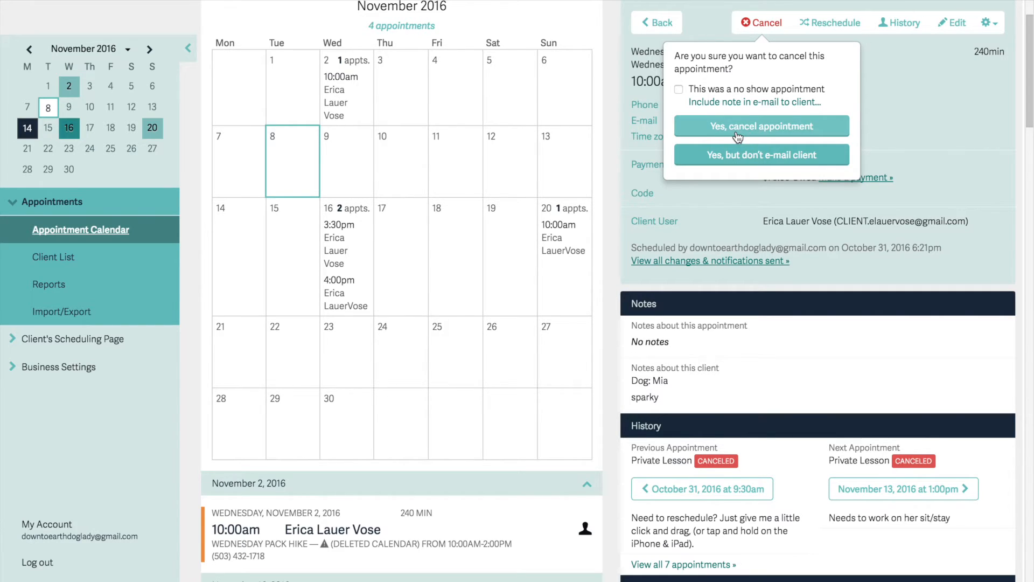
left_click(679, 89)
left_click(753, 105)
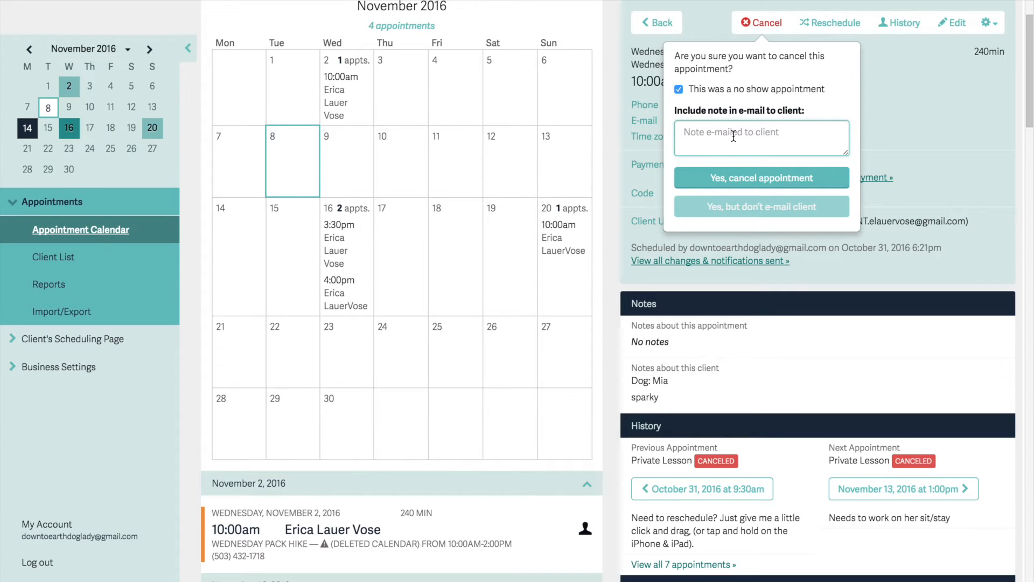
left_click(909, 66)
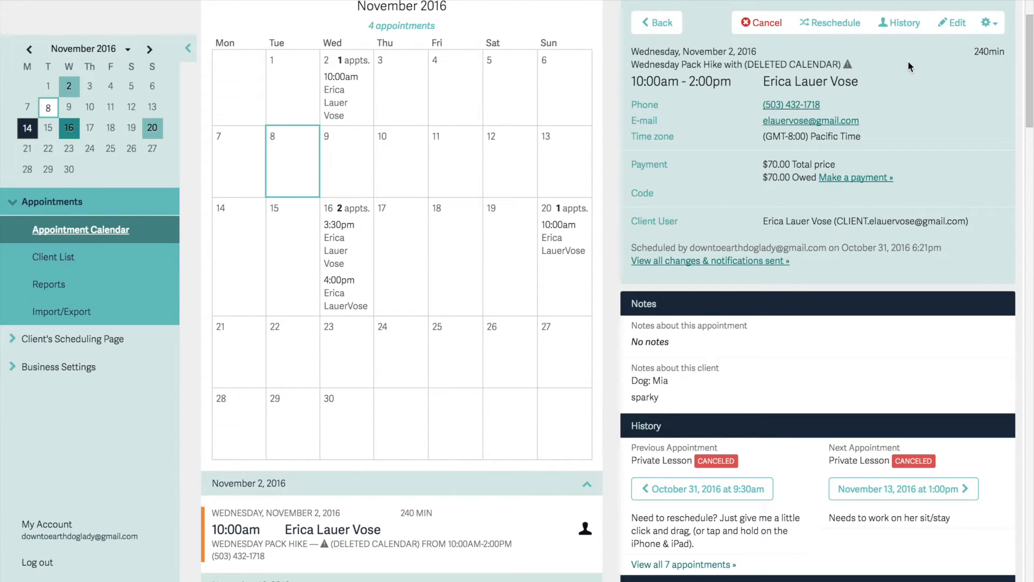
left_click(663, 25)
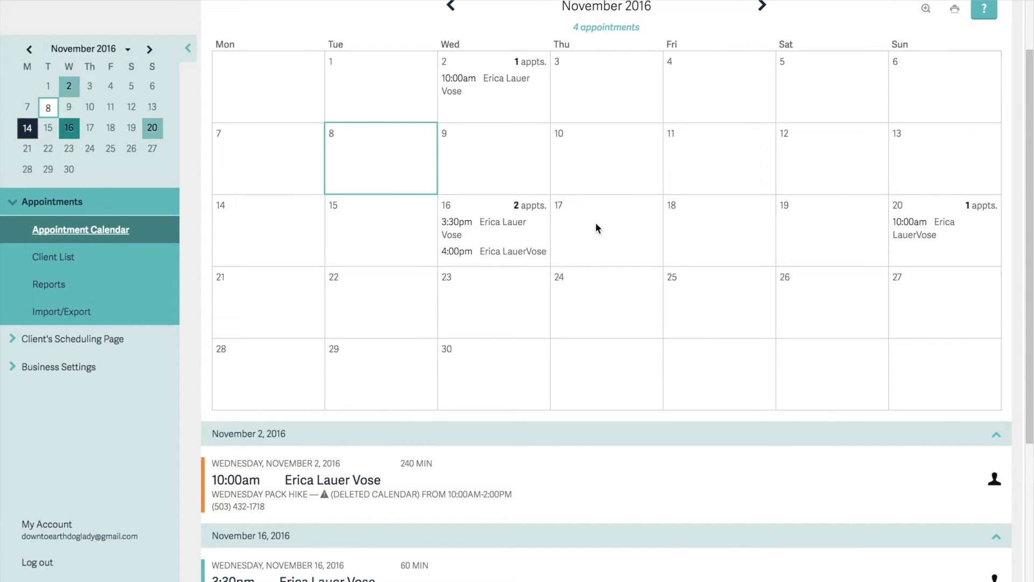
Look through the calendar's help page with its recommended articles and help search, and close it.
scroll(596, 226, "up", 2)
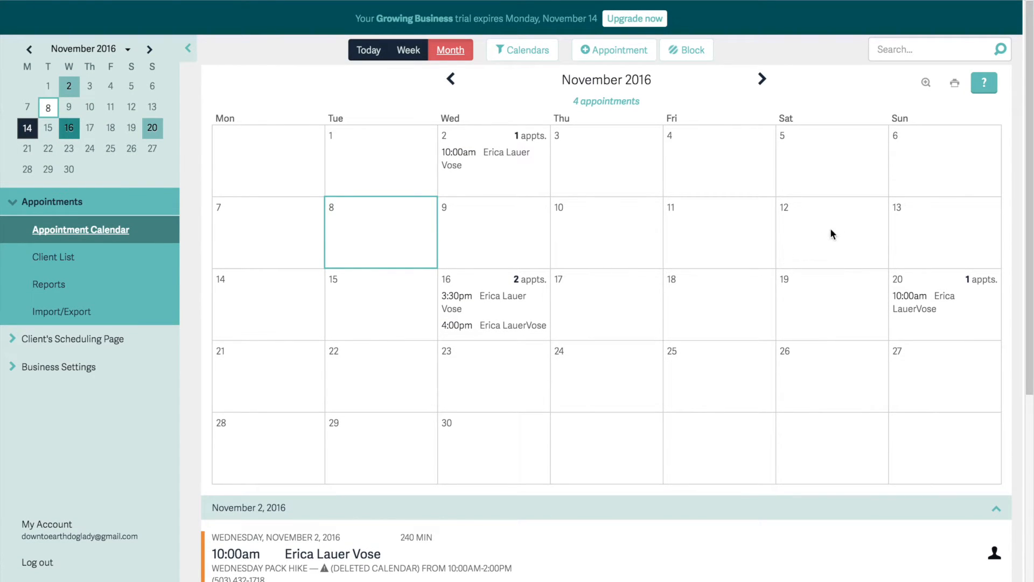
left_click(986, 85)
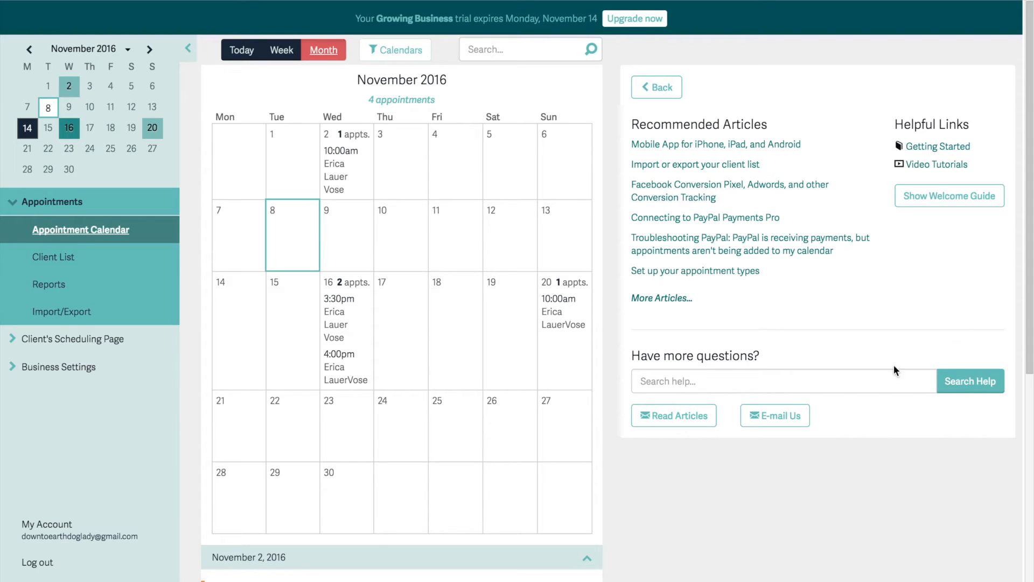
left_click(887, 381)
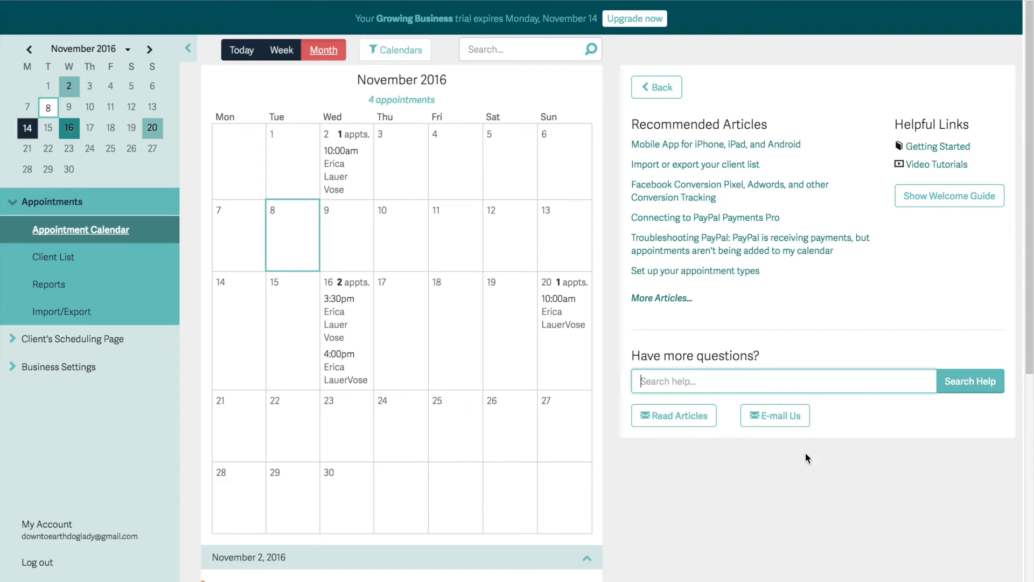
left_click(656, 87)
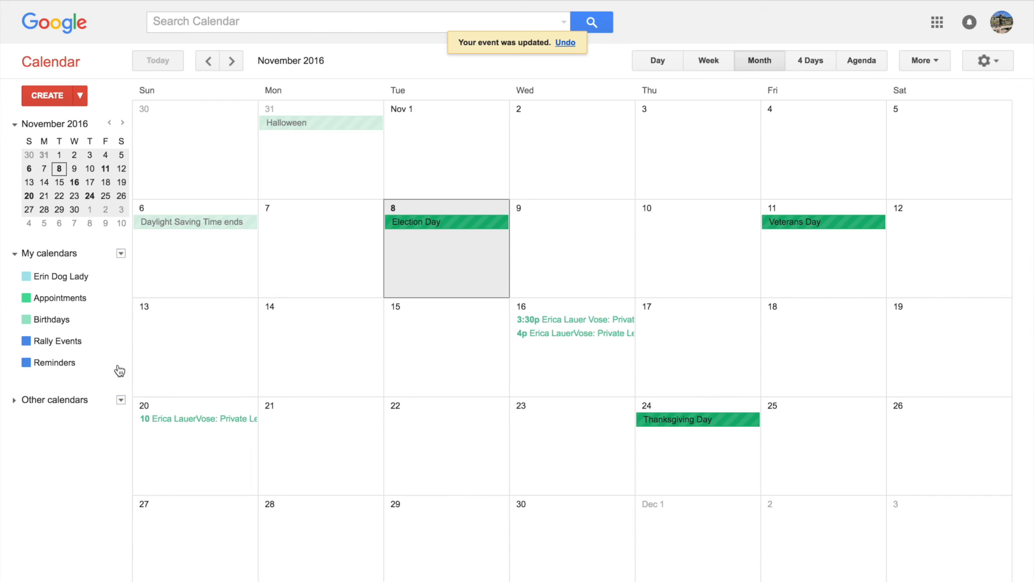
In Google Calendar, hide the Appointments calendar and show it again to identify the synced private lessons.
left_click(51, 309)
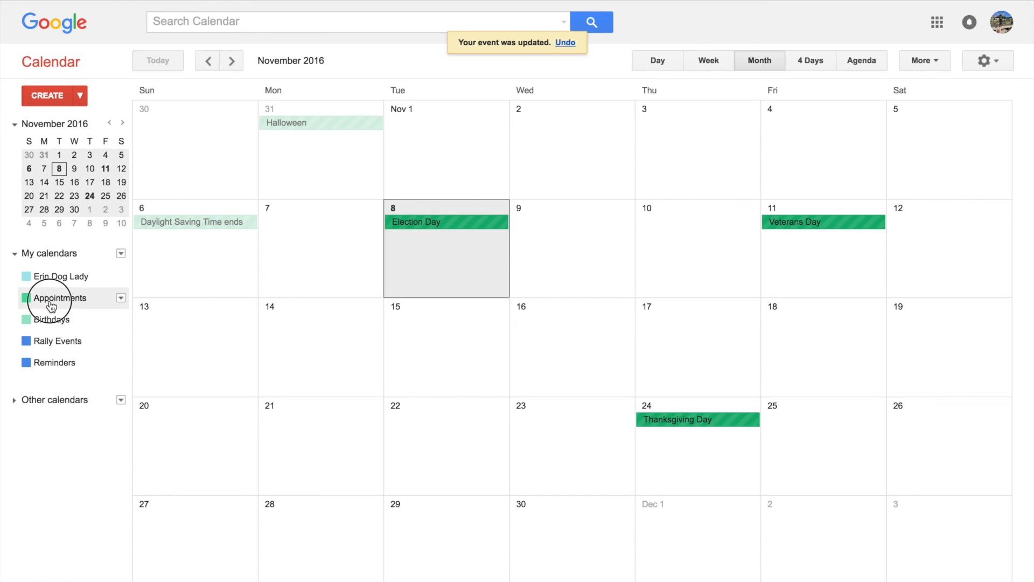
left_click(52, 307)
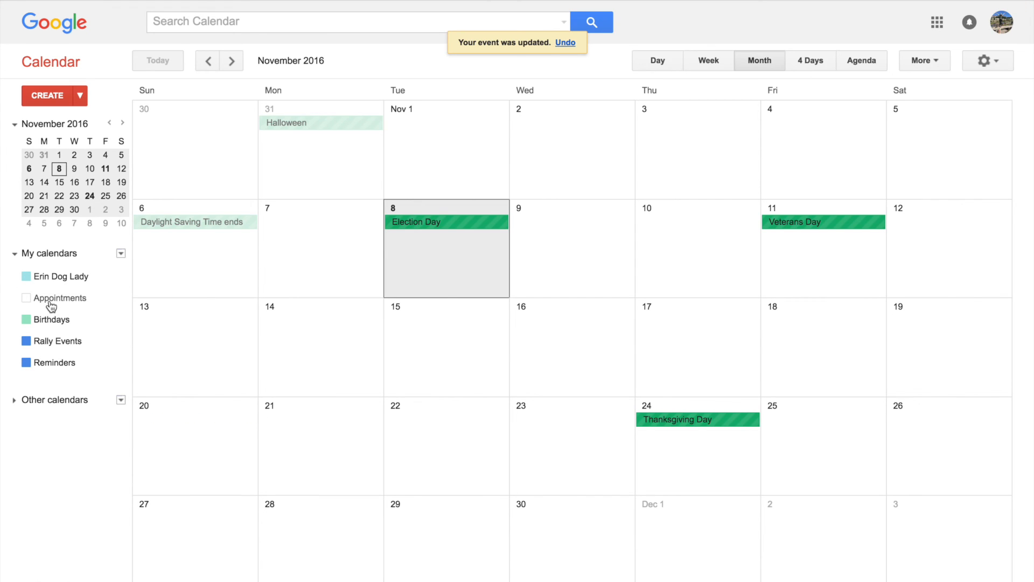
left_click(51, 307)
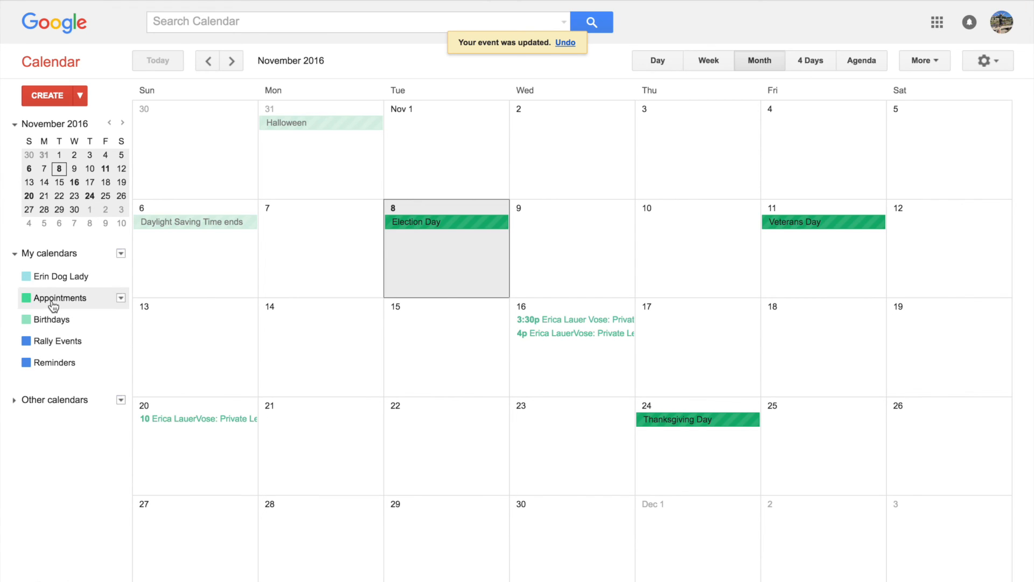